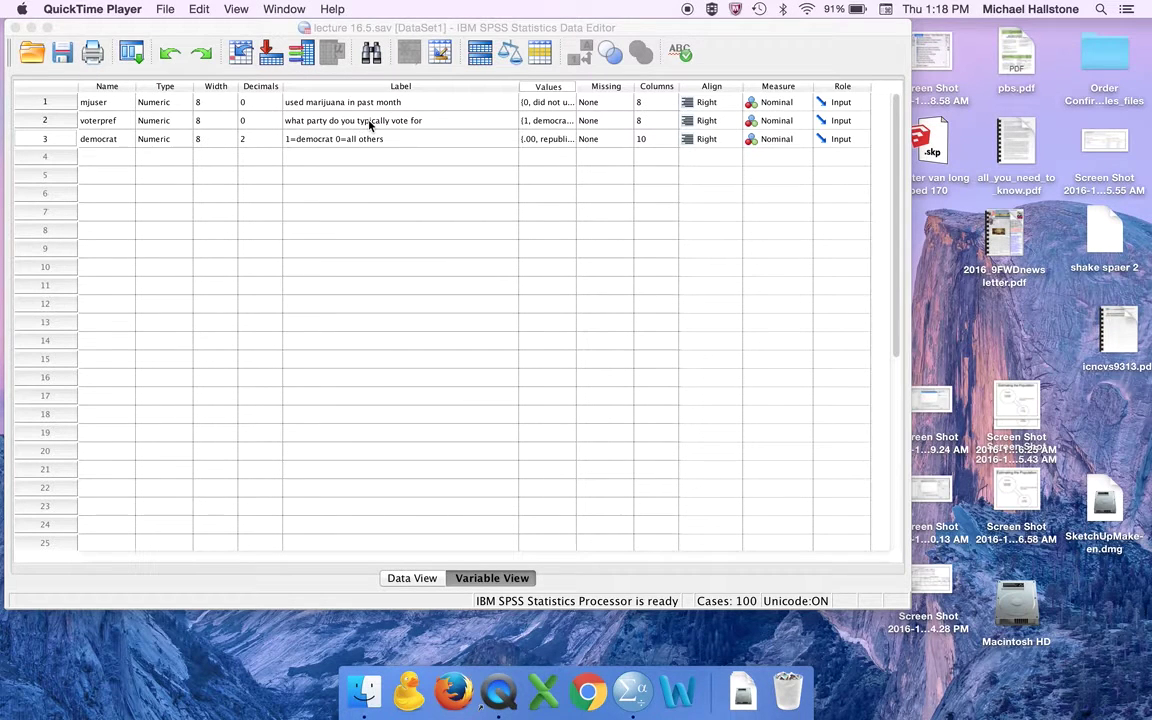
Step: Review the value labels of voterpref and democrat (1.00 democrats, .00 republican or other)
left_click(559, 122)
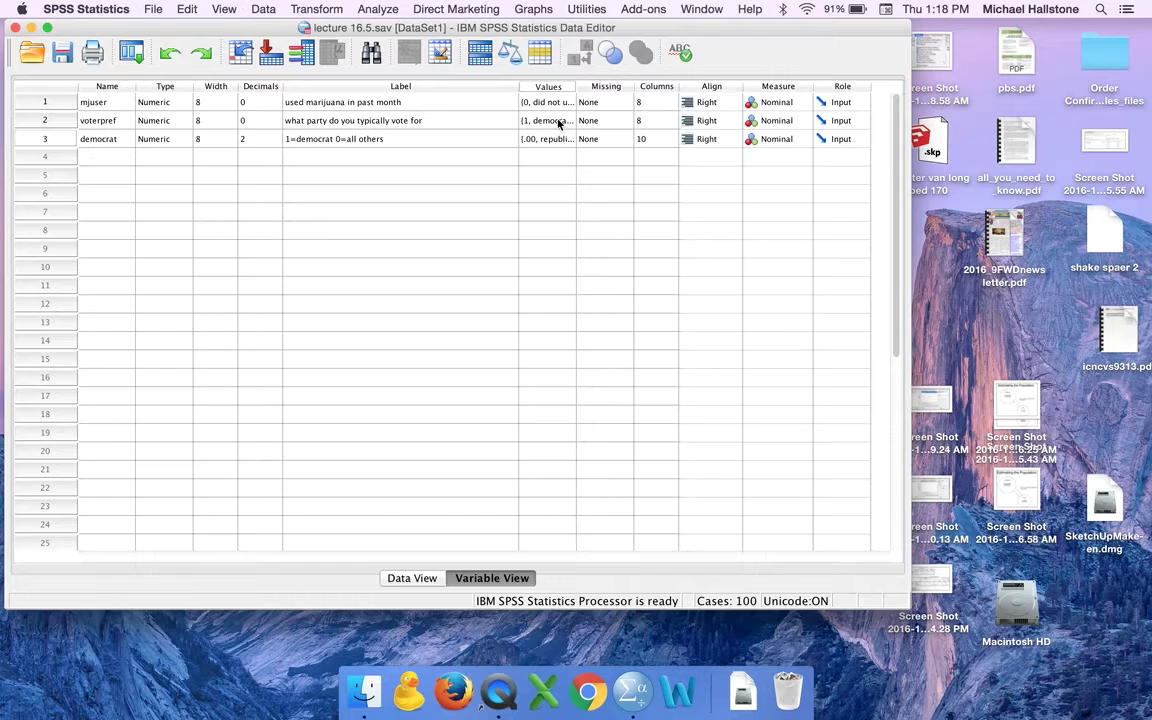
left_click(559, 121)
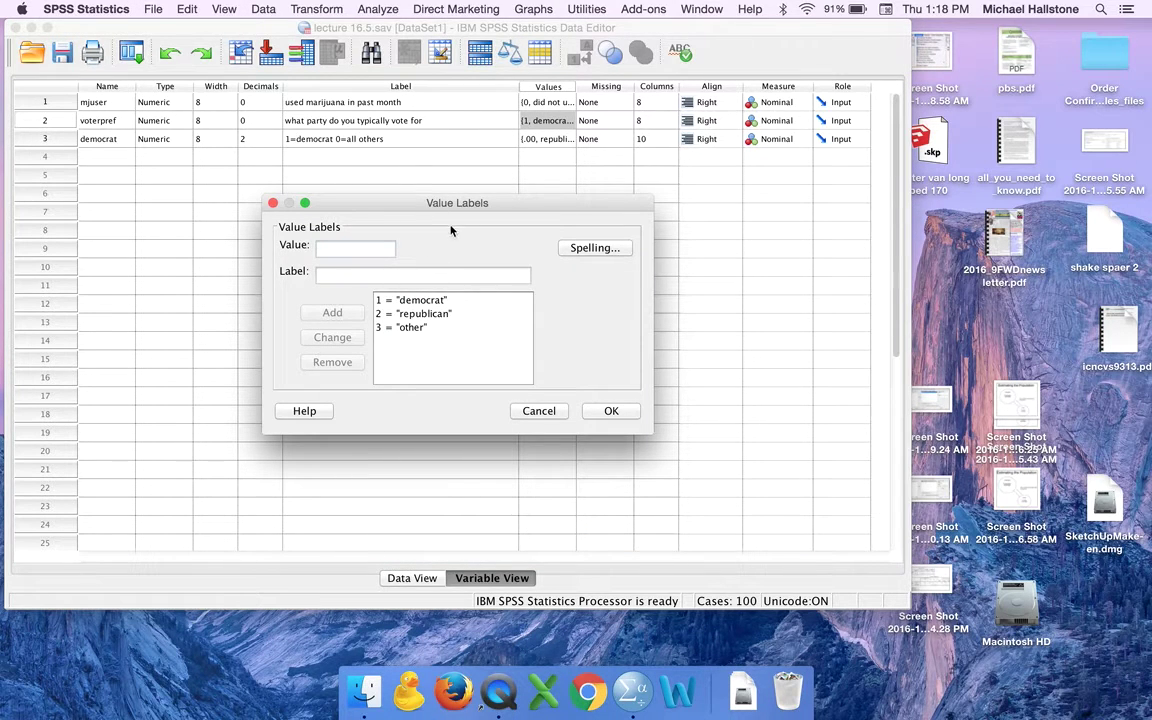
left_click(538, 411)
left_click(555, 139)
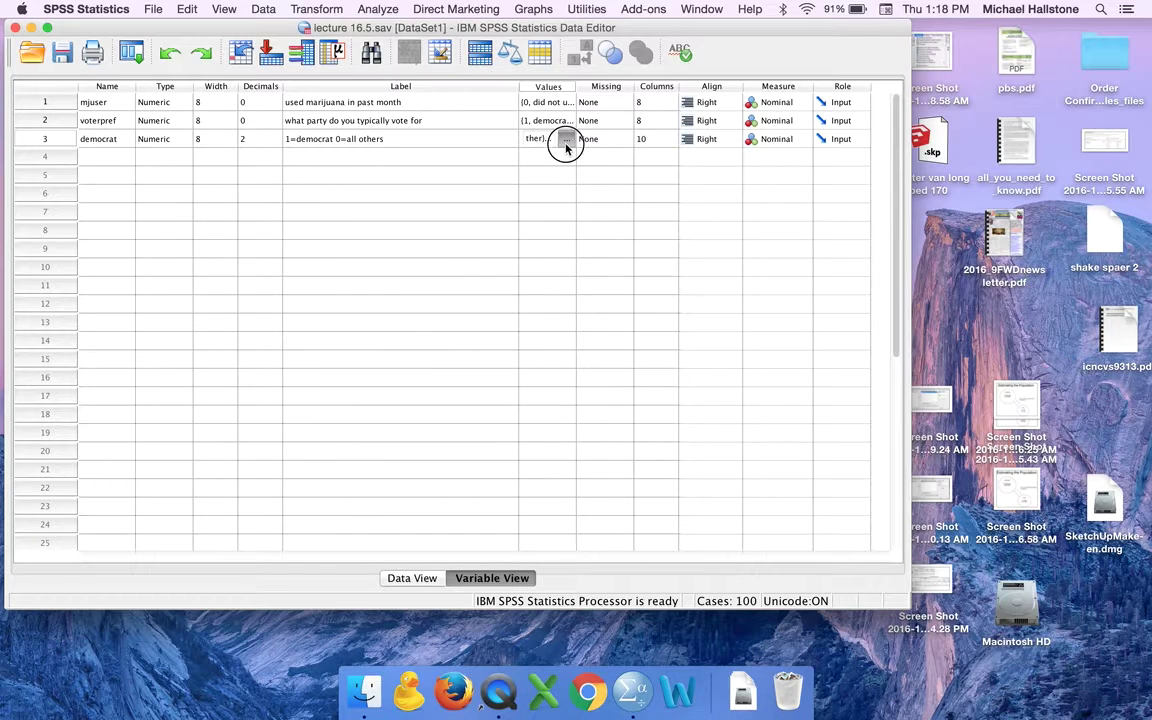
left_click(566, 139)
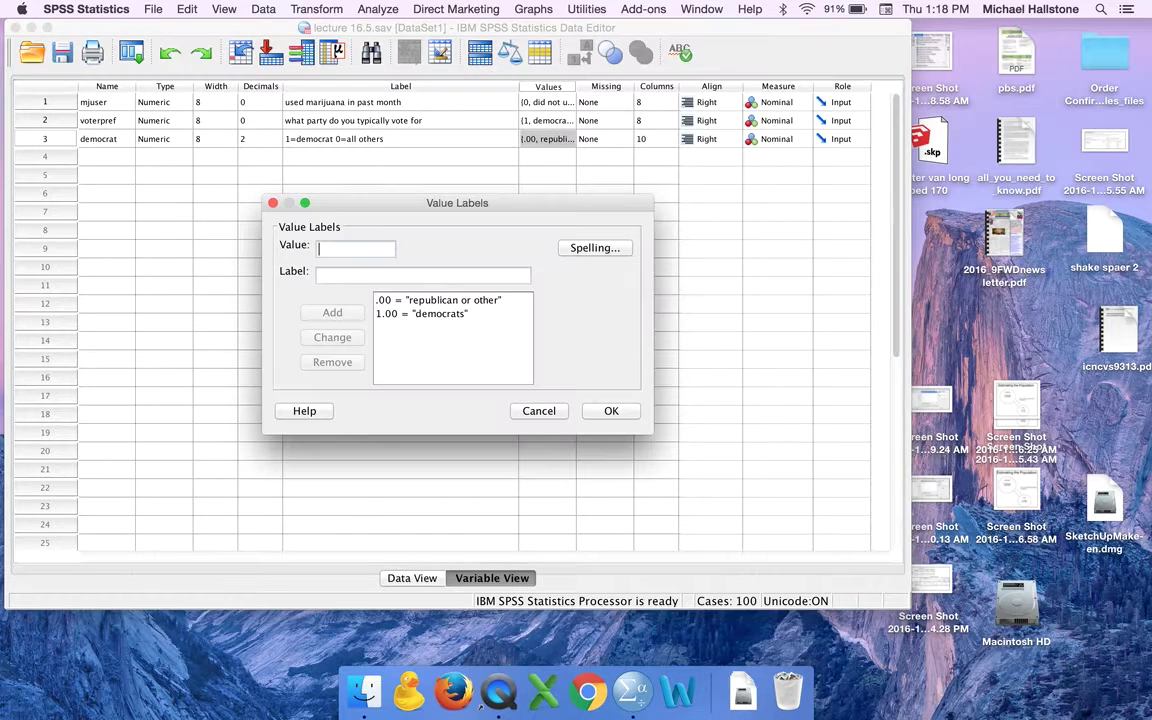
left_click(386, 315)
left_click(392, 302)
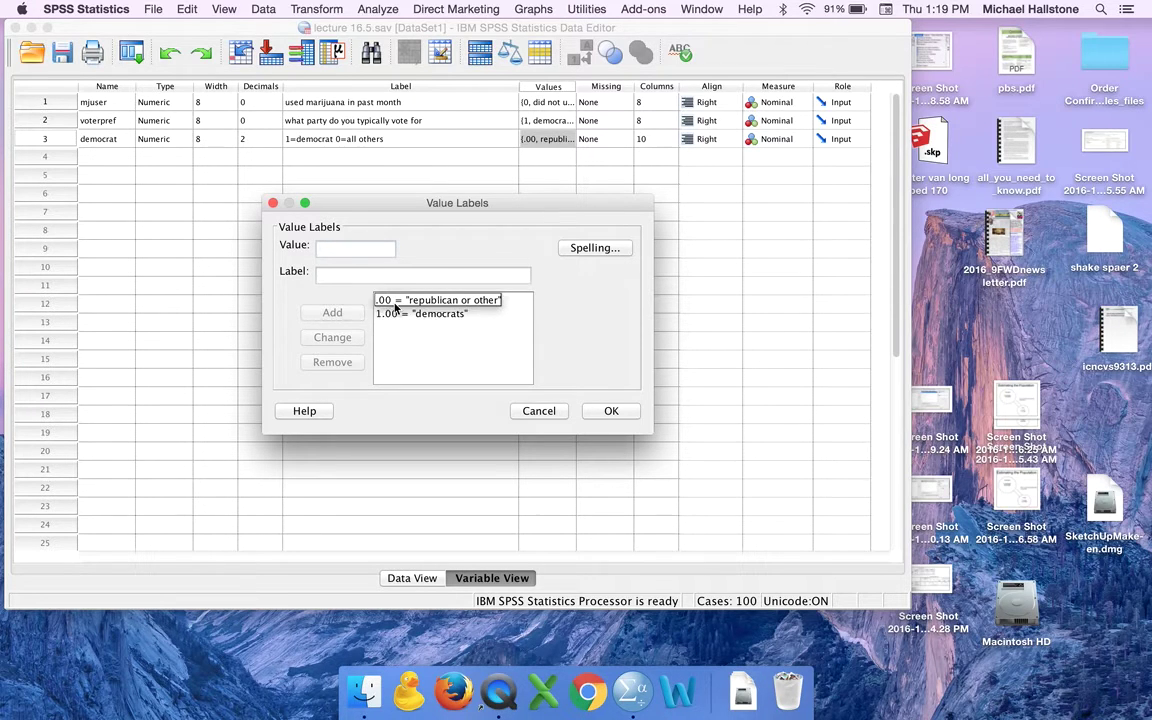
key("Tab")
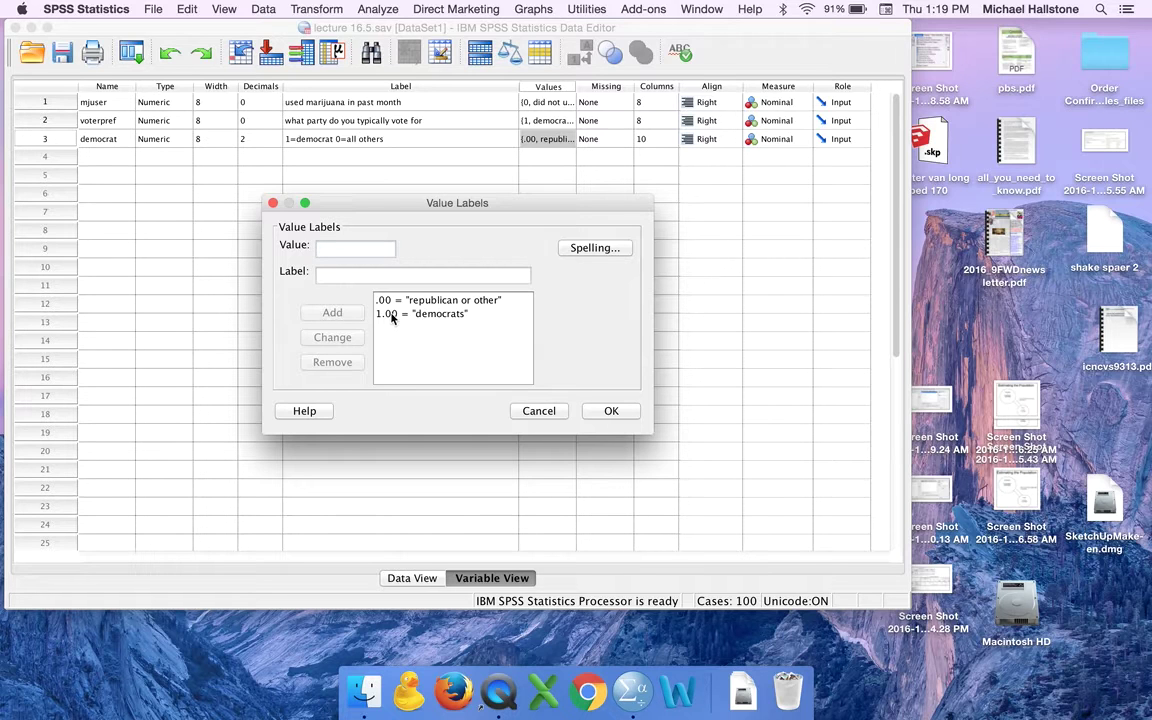
left_click(391, 314)
left_click(479, 354)
left_click(553, 411)
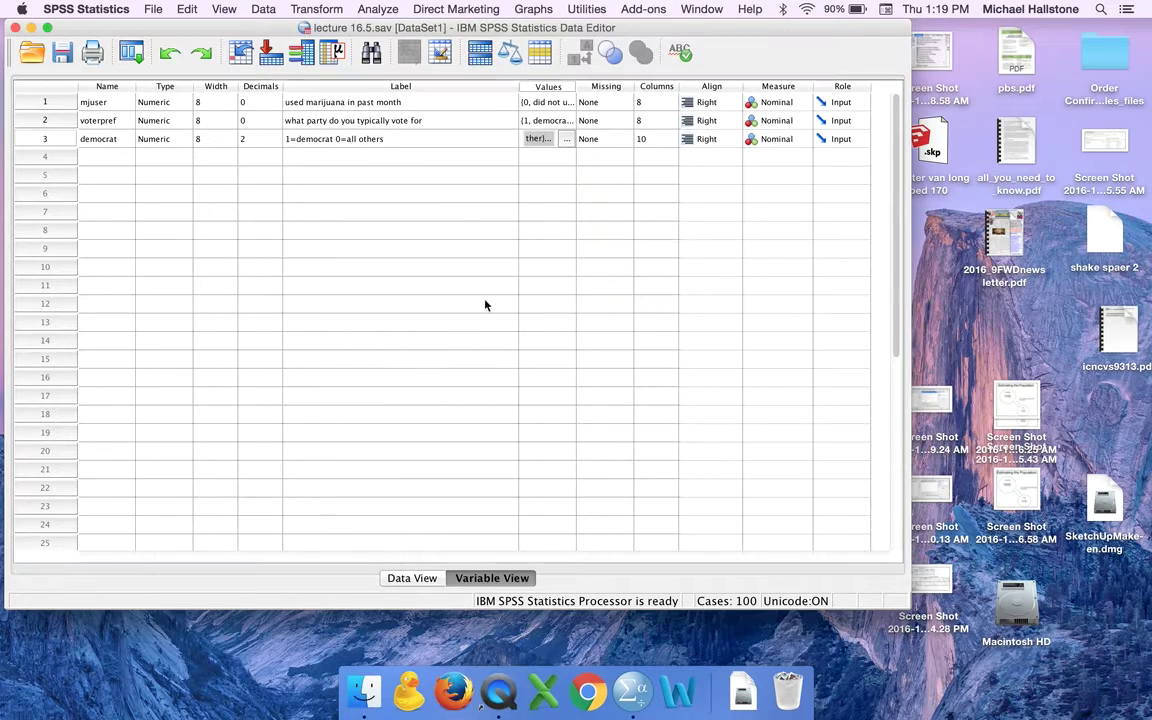
Step: Start a fresh Recode into Different Variables with democrat as the input variable
left_click(301, 12)
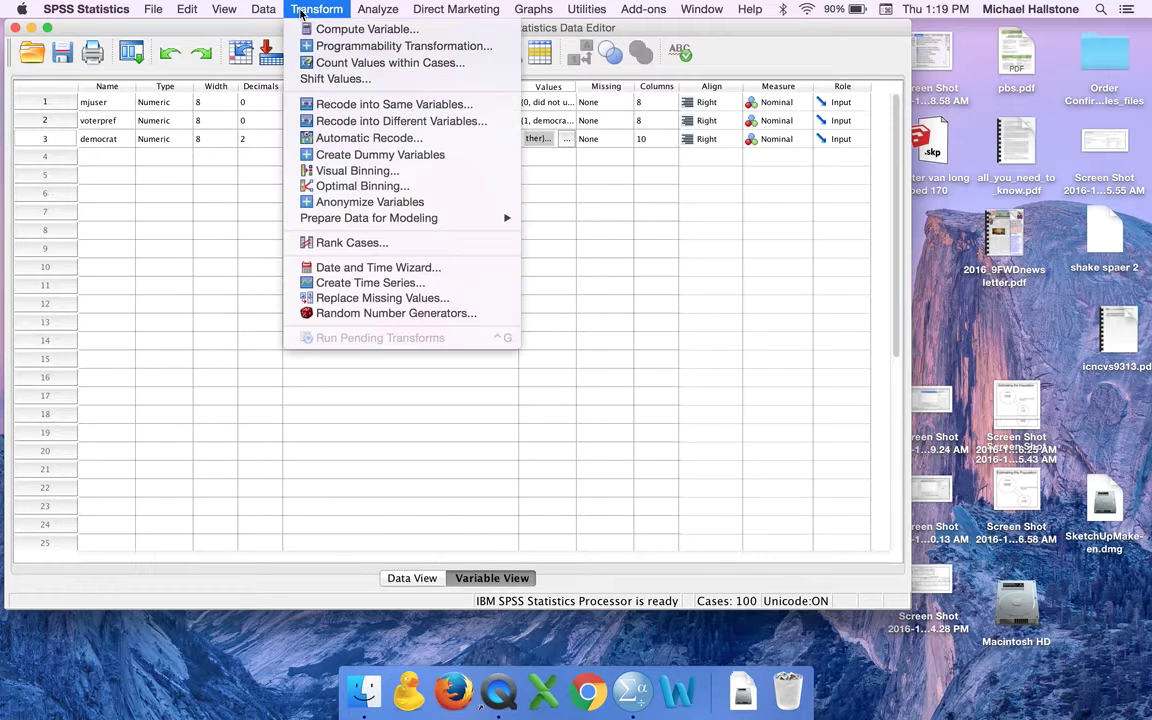
left_click(300, 121)
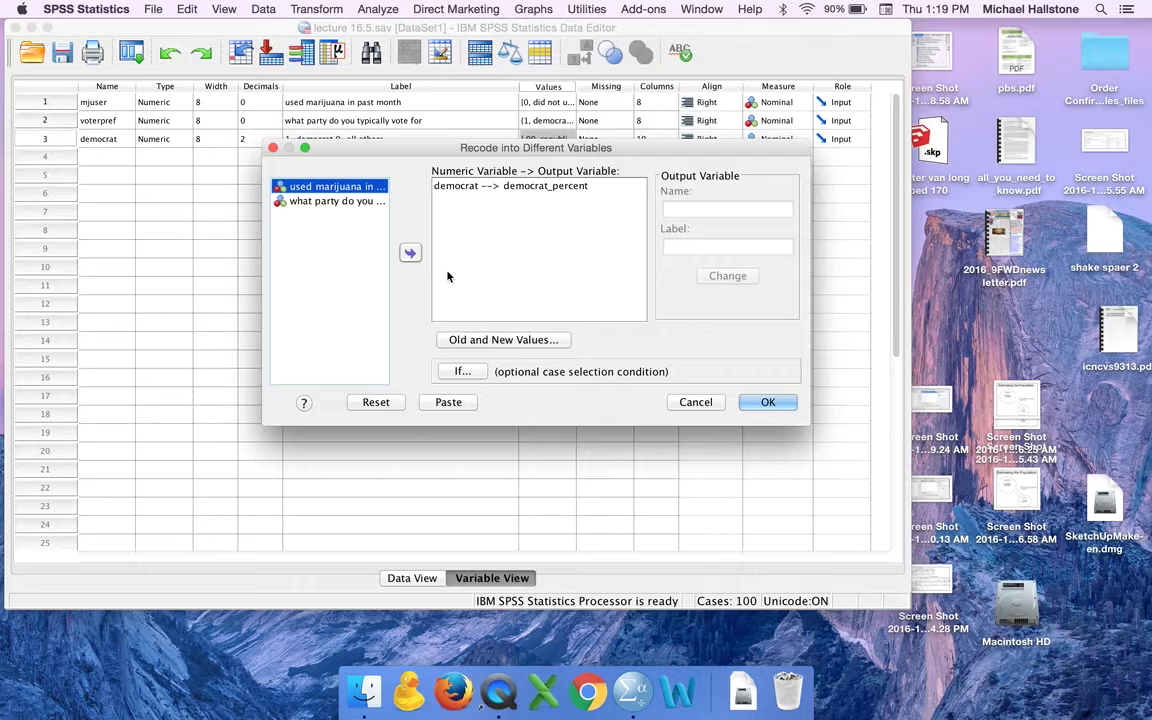
left_click(375, 402)
left_click(338, 216)
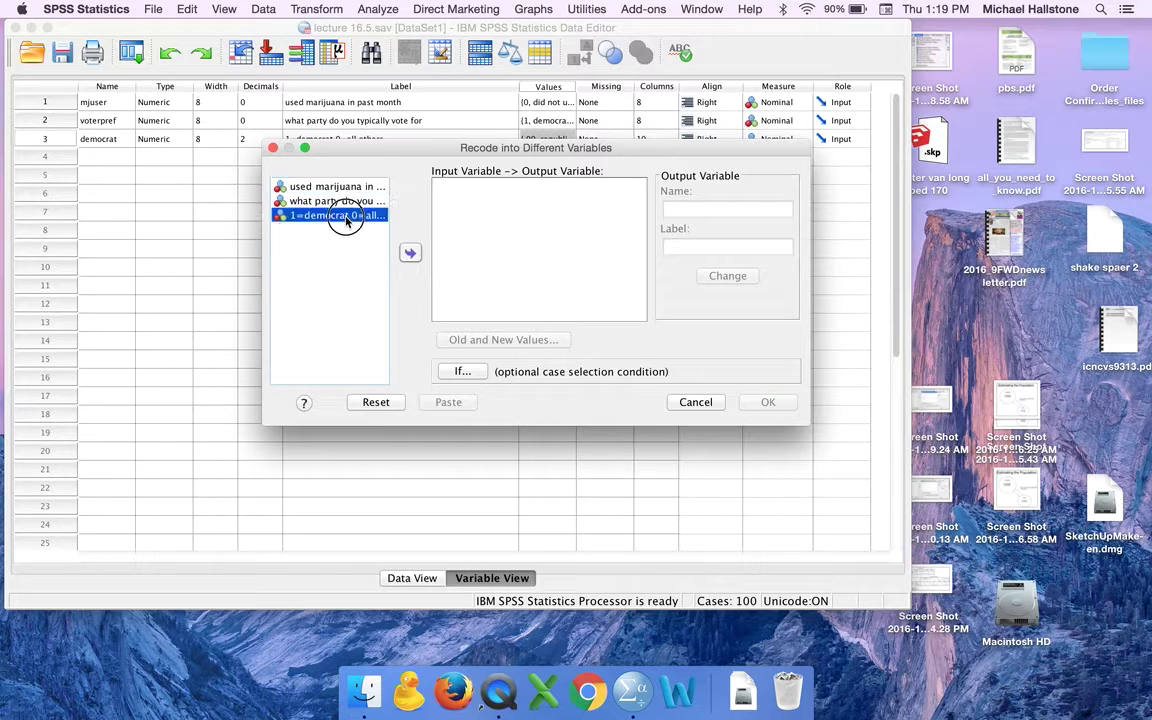
left_click(410, 252)
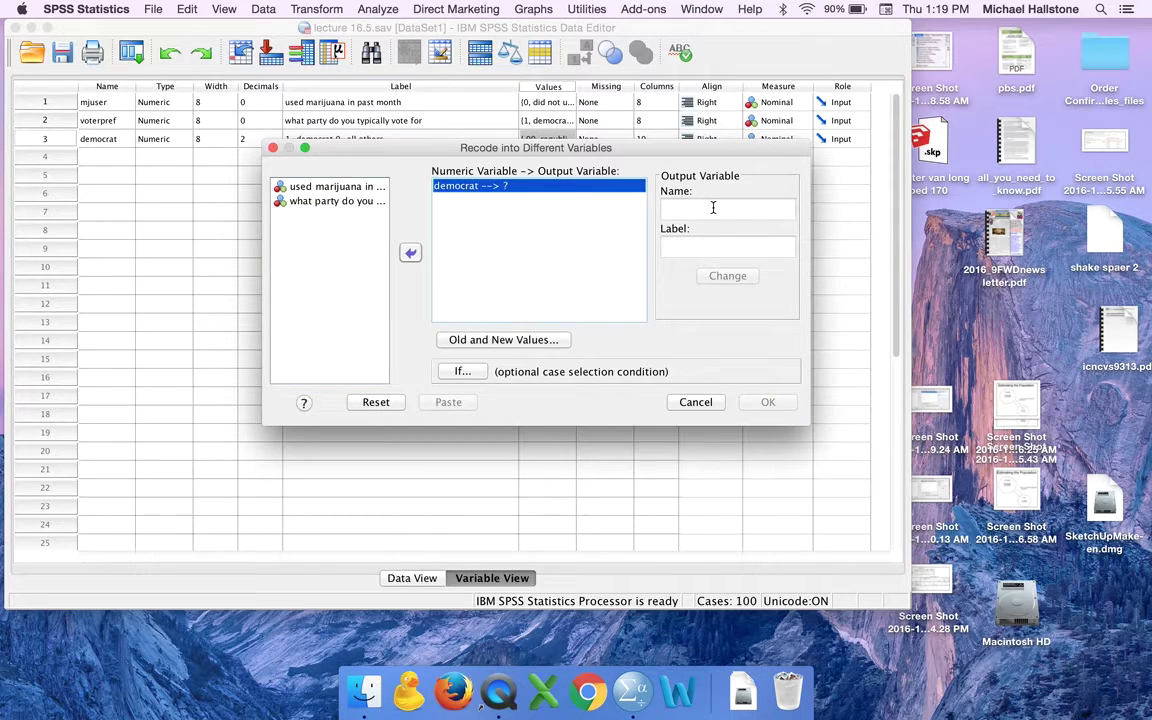
Step: Name the output democrat_percent, labelled democrats=100%, replacing the illegal space with an underscore
left_click(713, 207)
type("democrat percent")
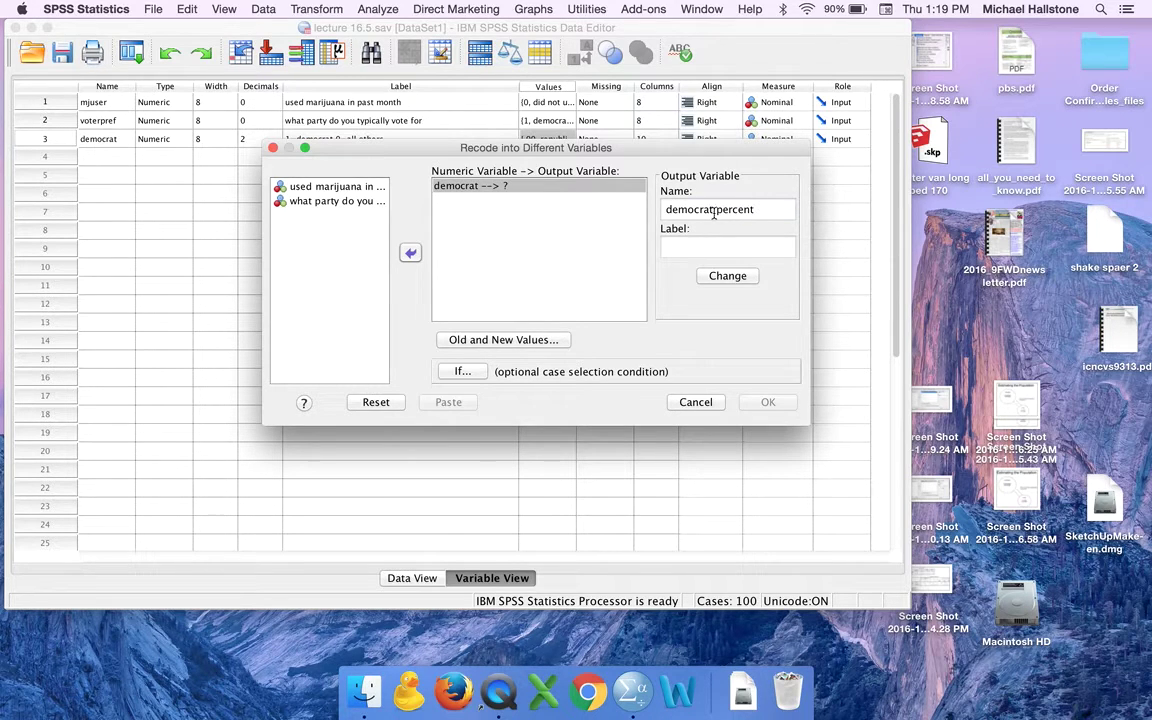
key("Tab")
type("democrats=100%")
left_click(727, 276)
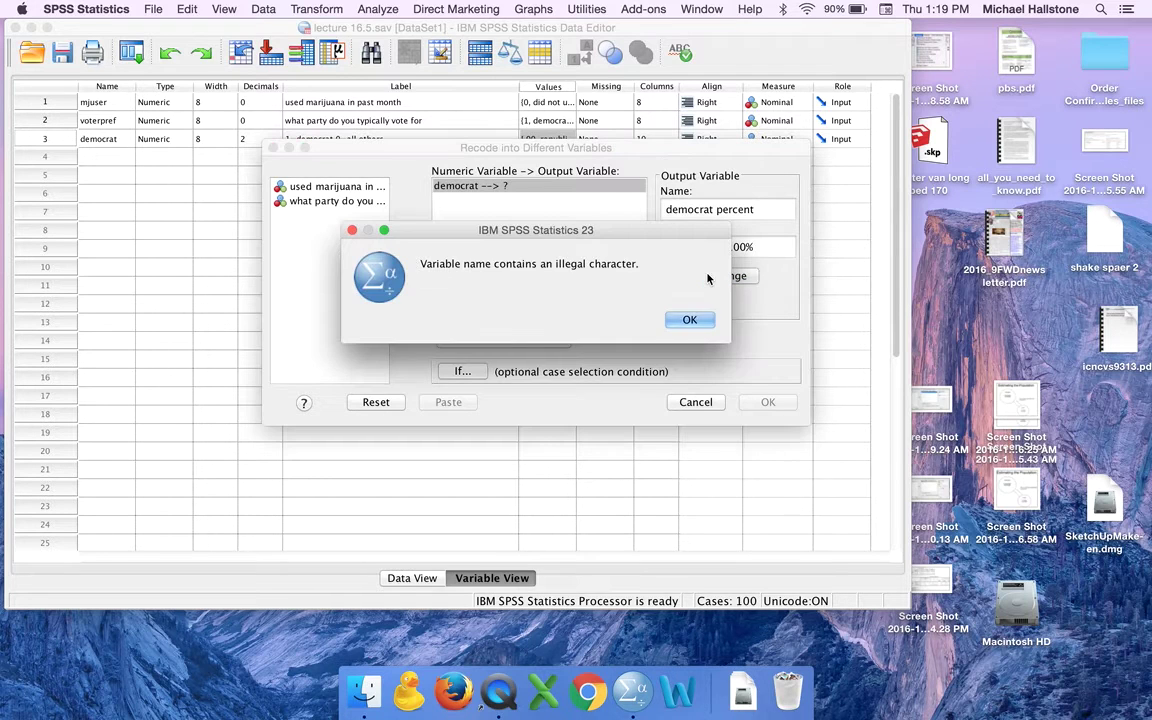
left_click(687, 324)
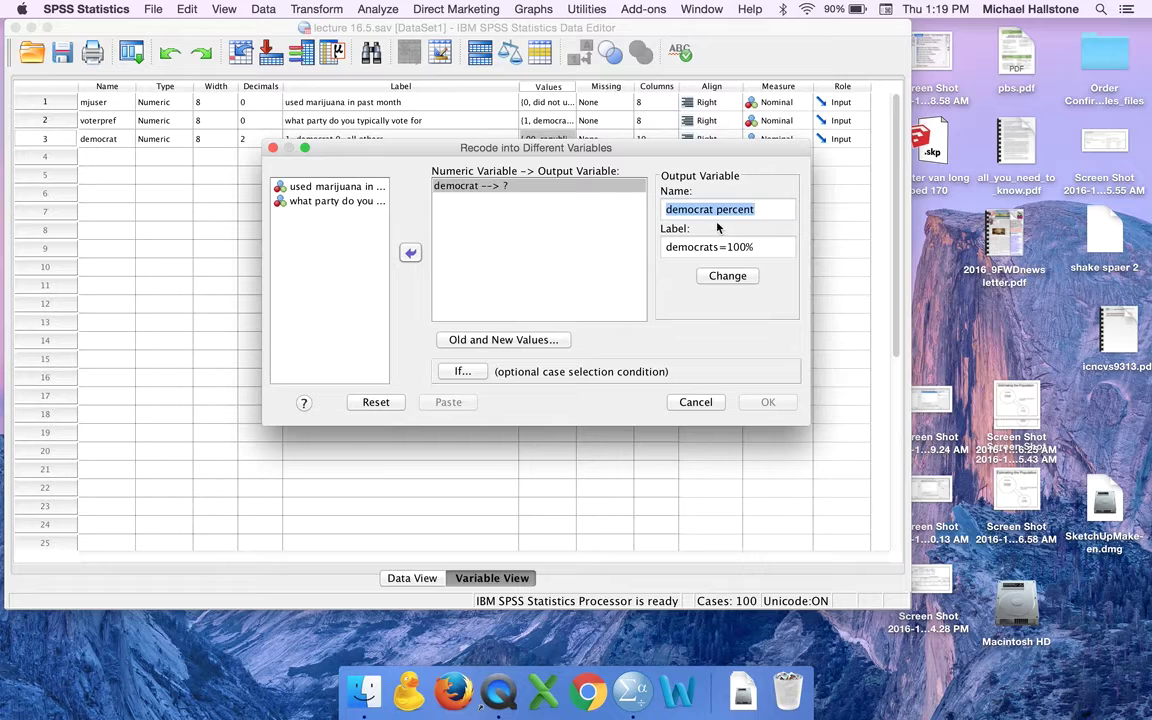
left_click(716, 210)
key("BackSpace")
type("_")
Step: Apply democrat_percent and add the value mappings 1 → 100 and 0 → 0
left_click(724, 278)
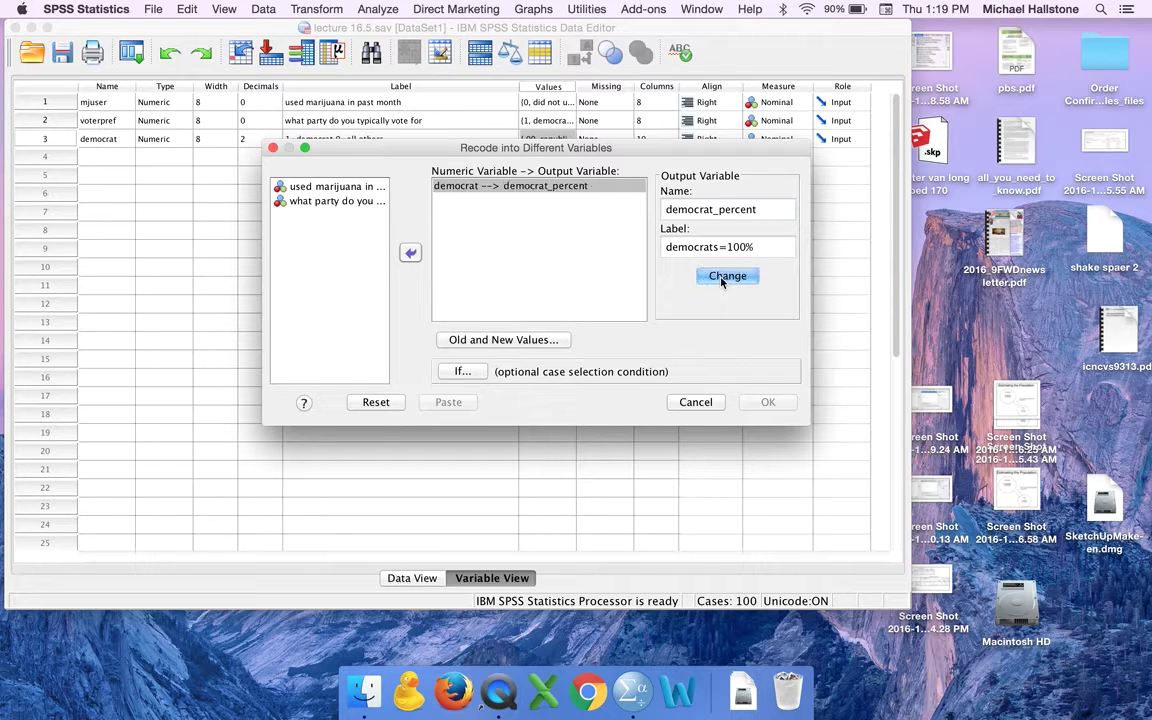
left_click(515, 342)
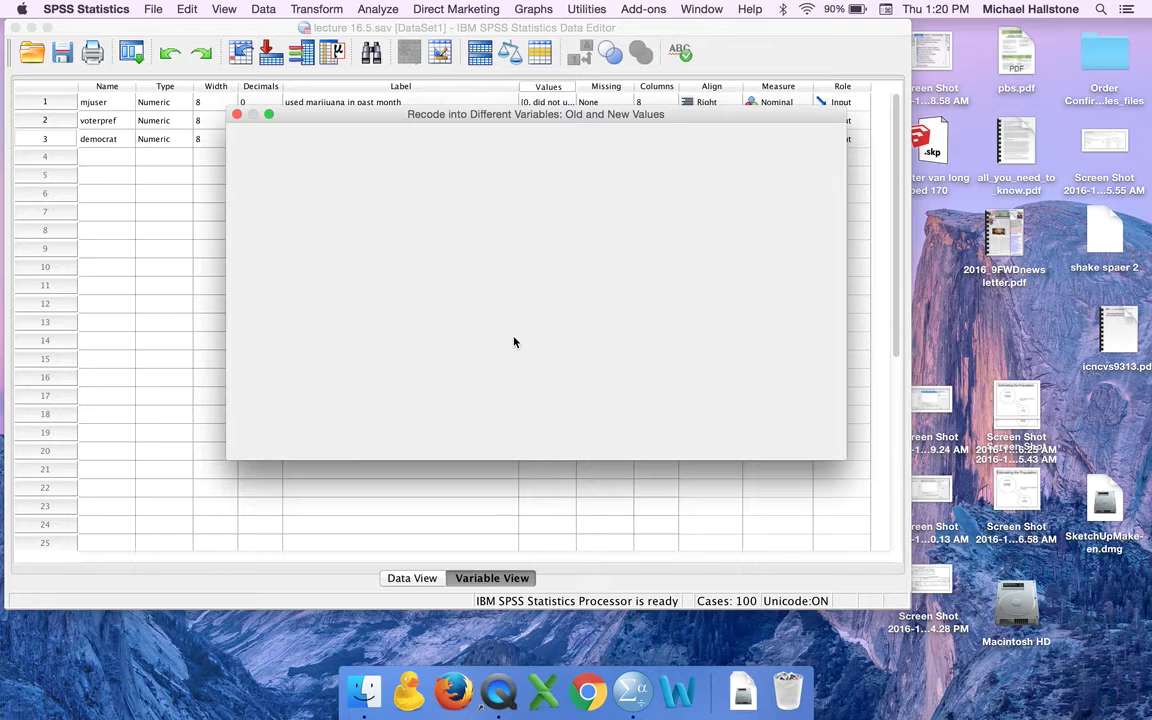
type("1")
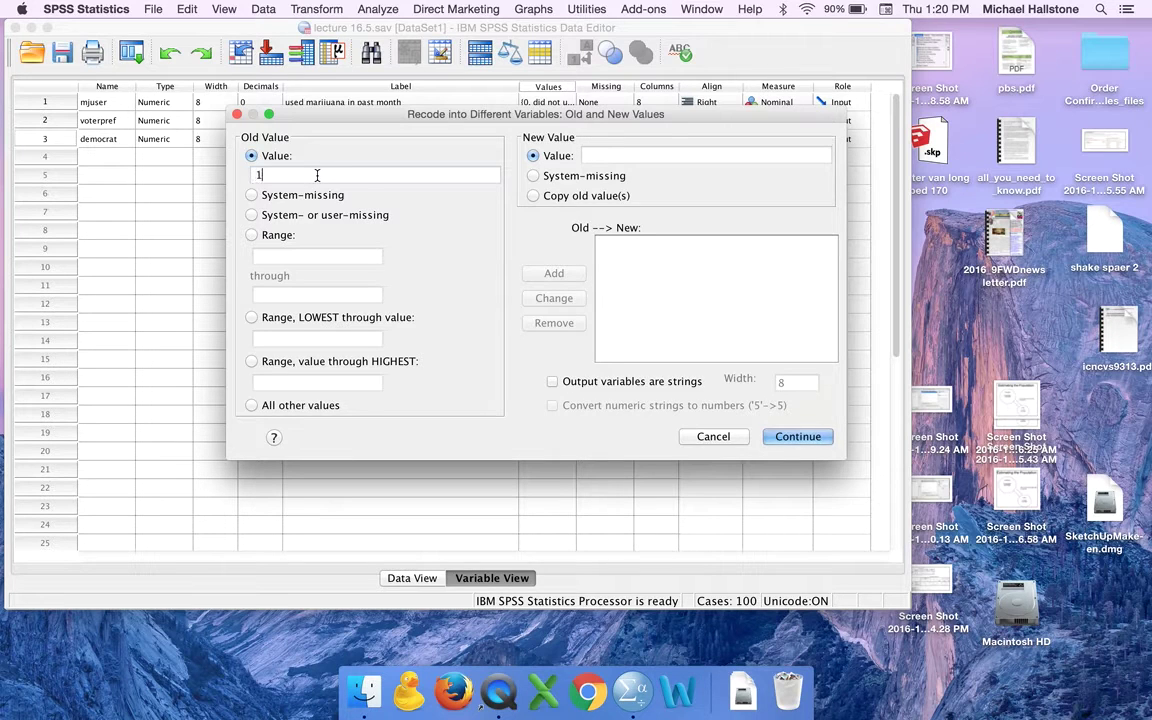
left_click(597, 155)
type("100")
left_click(550, 273)
left_click(257, 175)
type("0")
left_click(597, 157)
type("0")
left_click(550, 272)
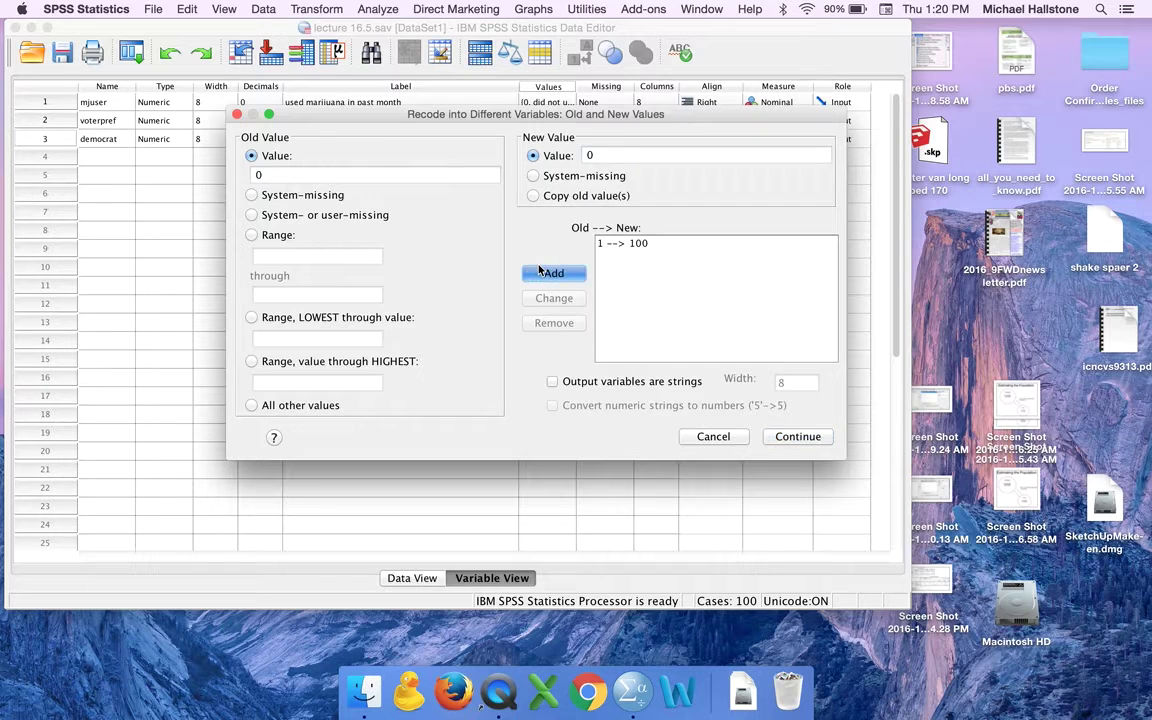
Step: Run the recode and close the Output viewer without saving
left_click(800, 437)
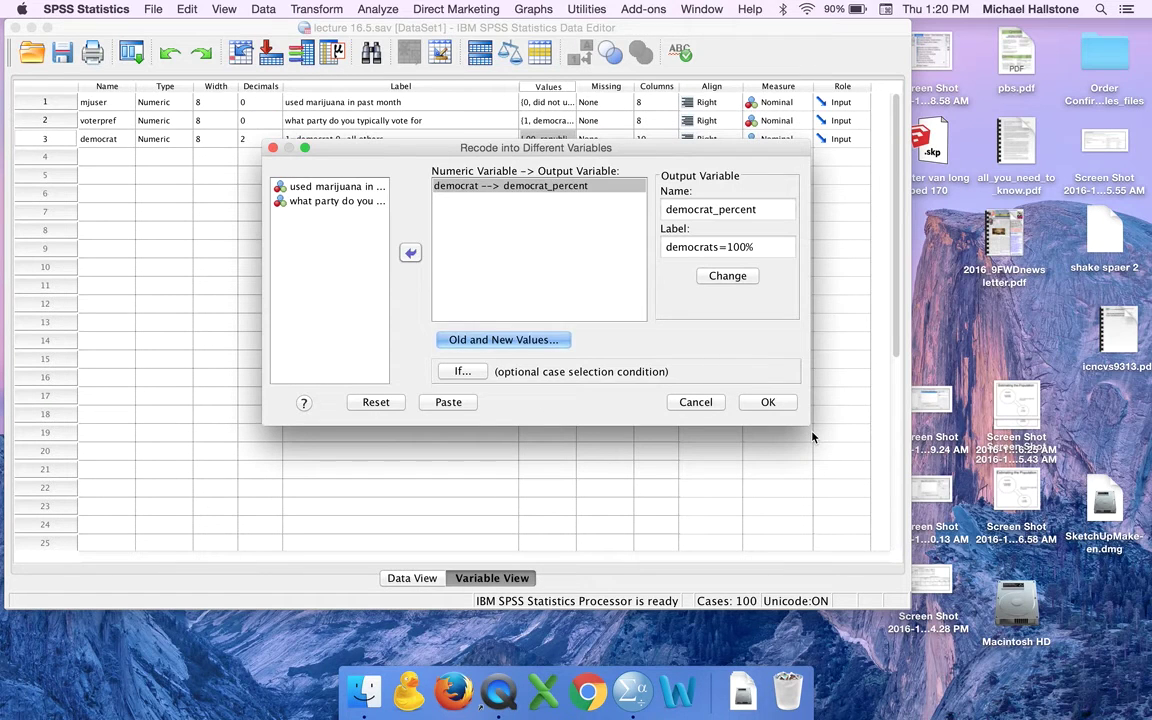
left_click(767, 402)
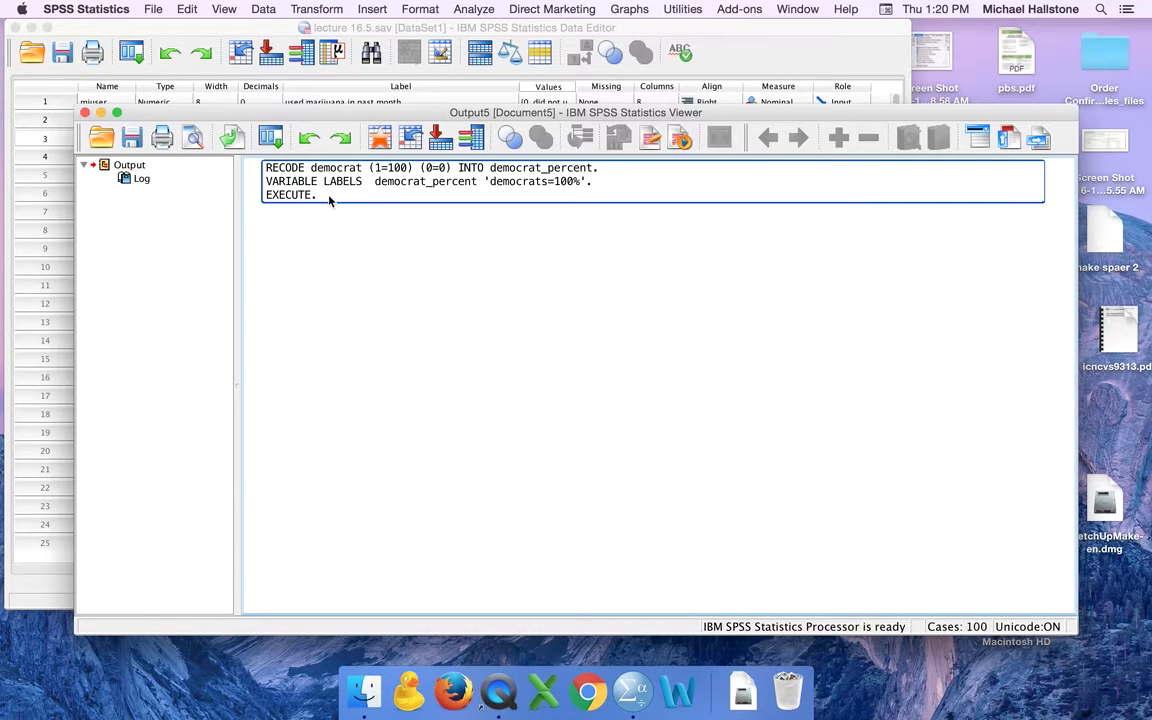
left_click(85, 113)
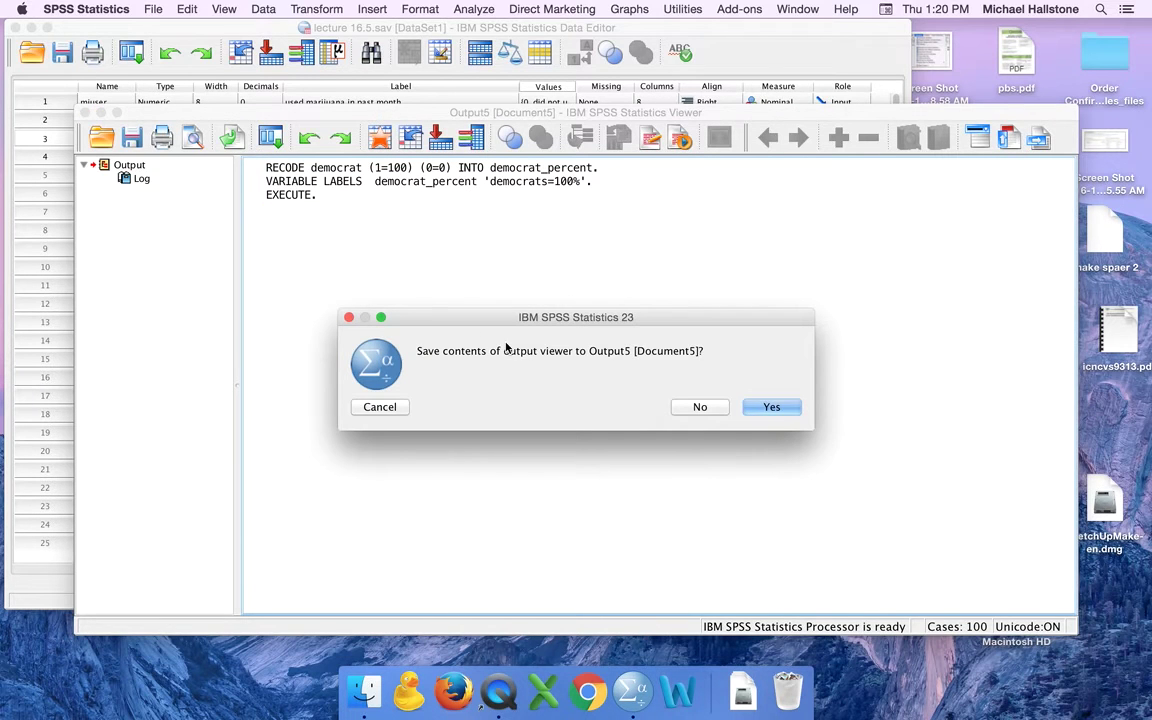
left_click(697, 405)
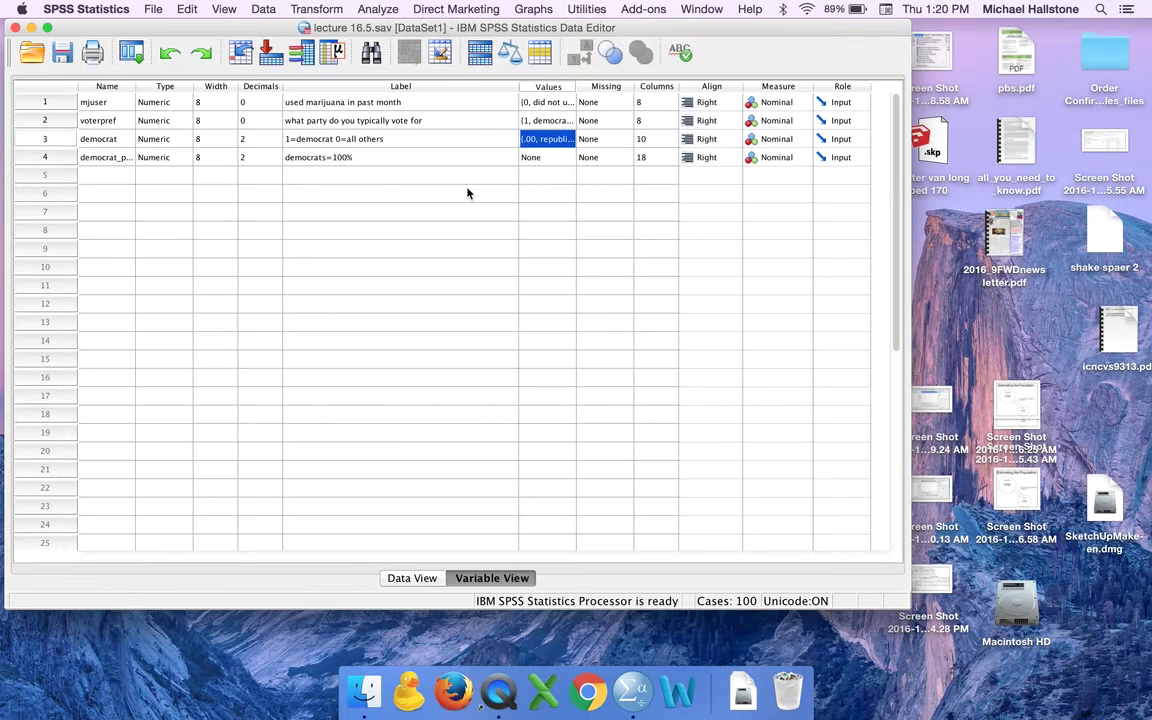
Step: Run Frequencies on democrat and democrat_percent (democrats=100%) after resetting the dialog
left_click(340, 160)
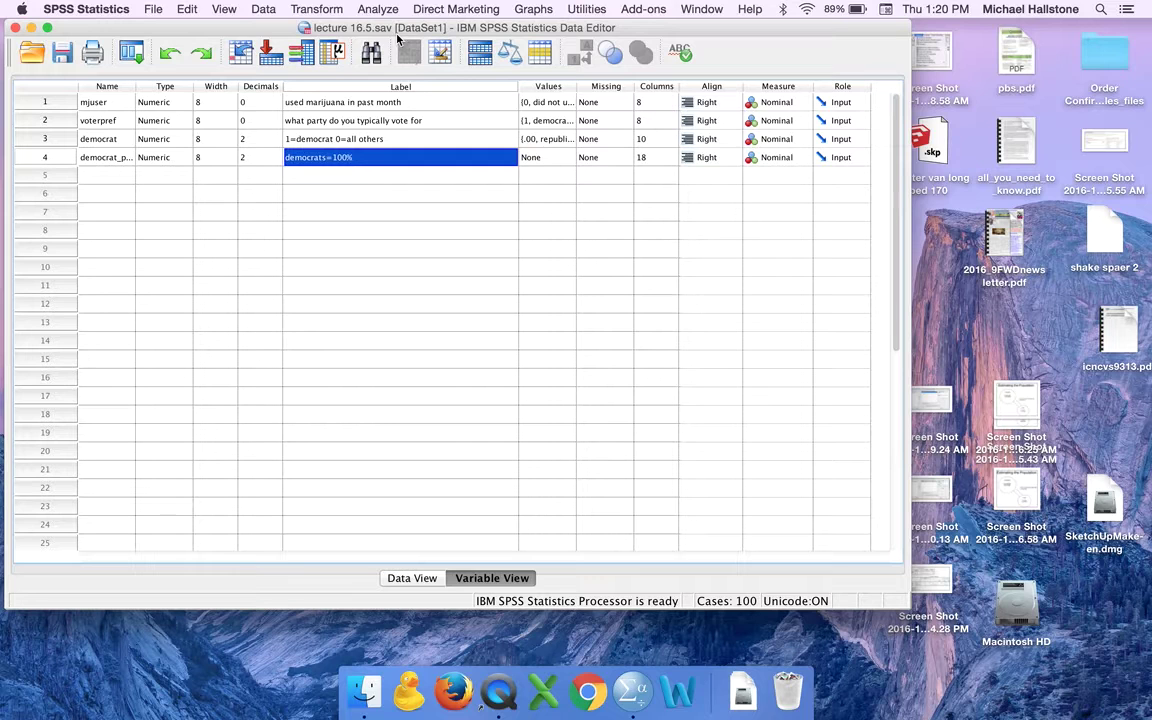
left_click(377, 10)
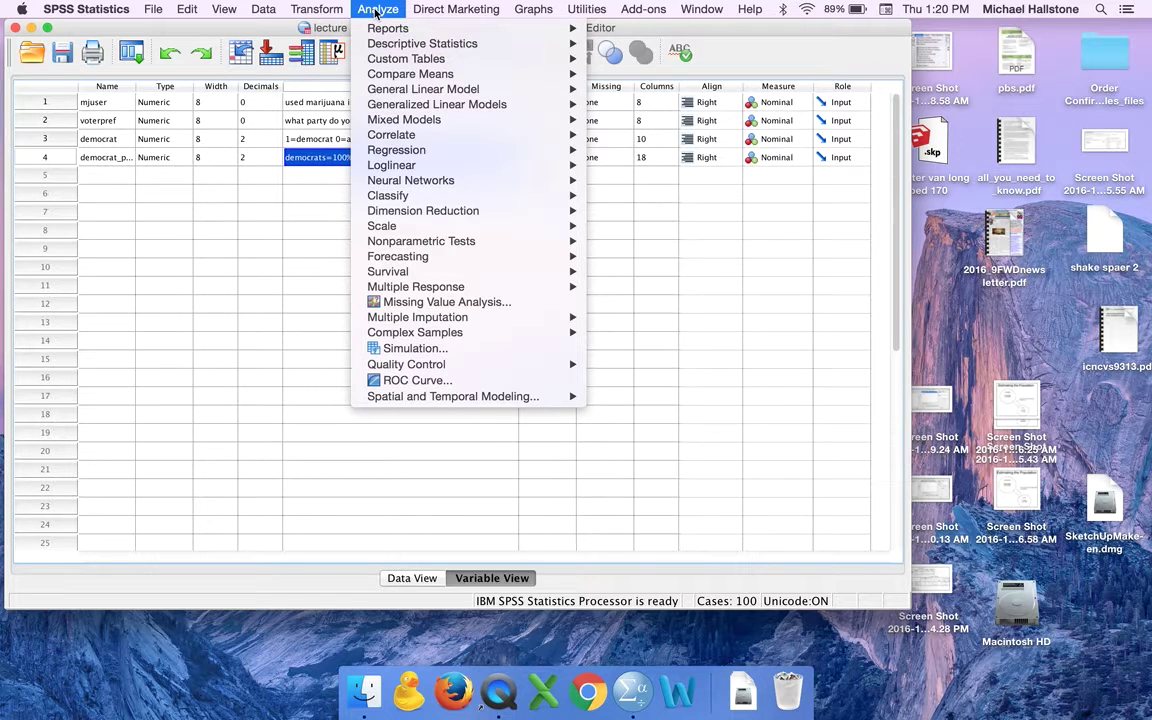
mouse_move(560, 43)
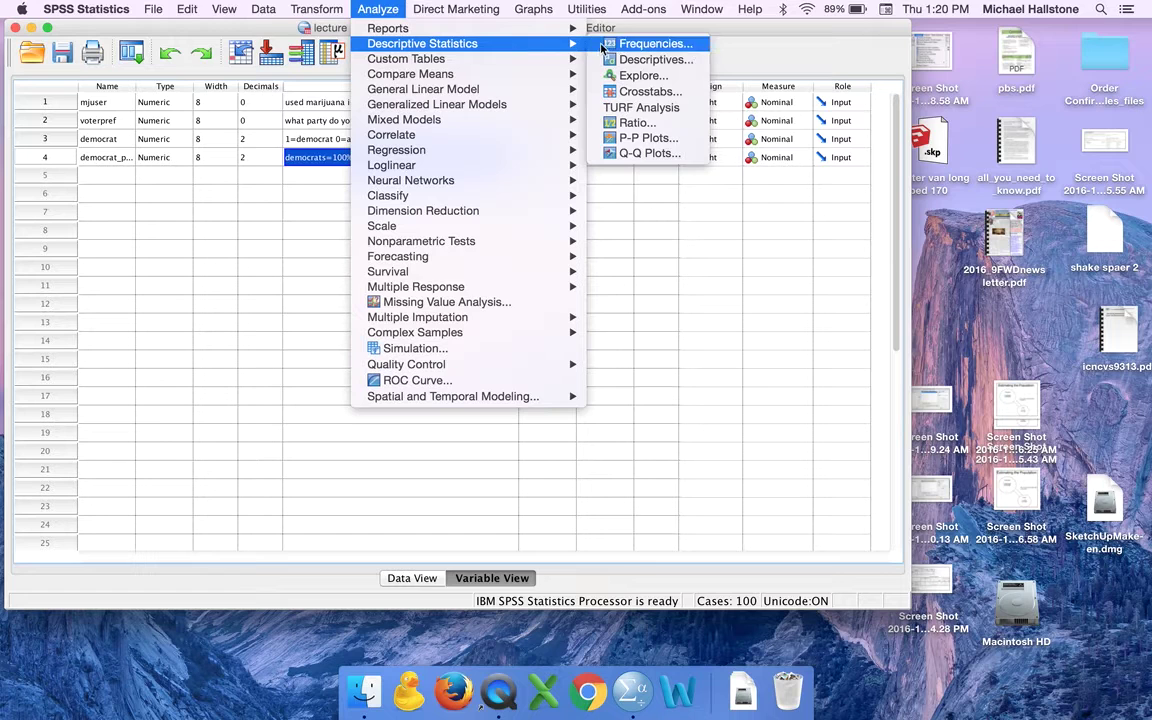
left_click(640, 44)
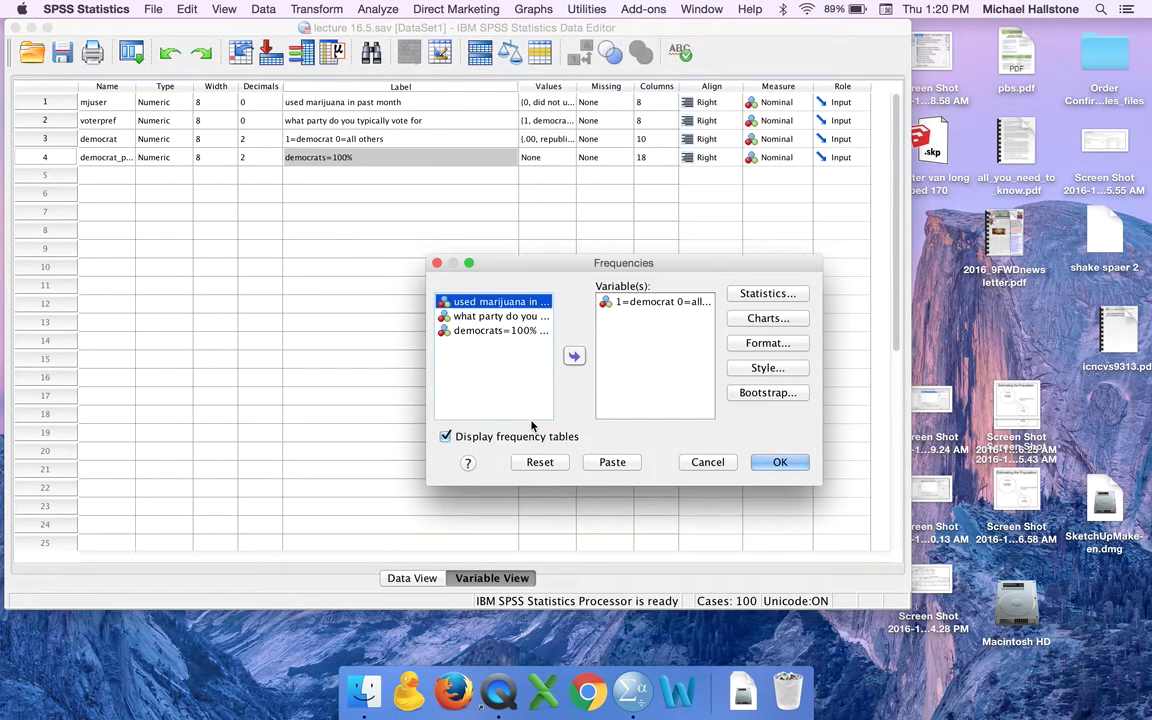
left_click(540, 462)
left_click(498, 332)
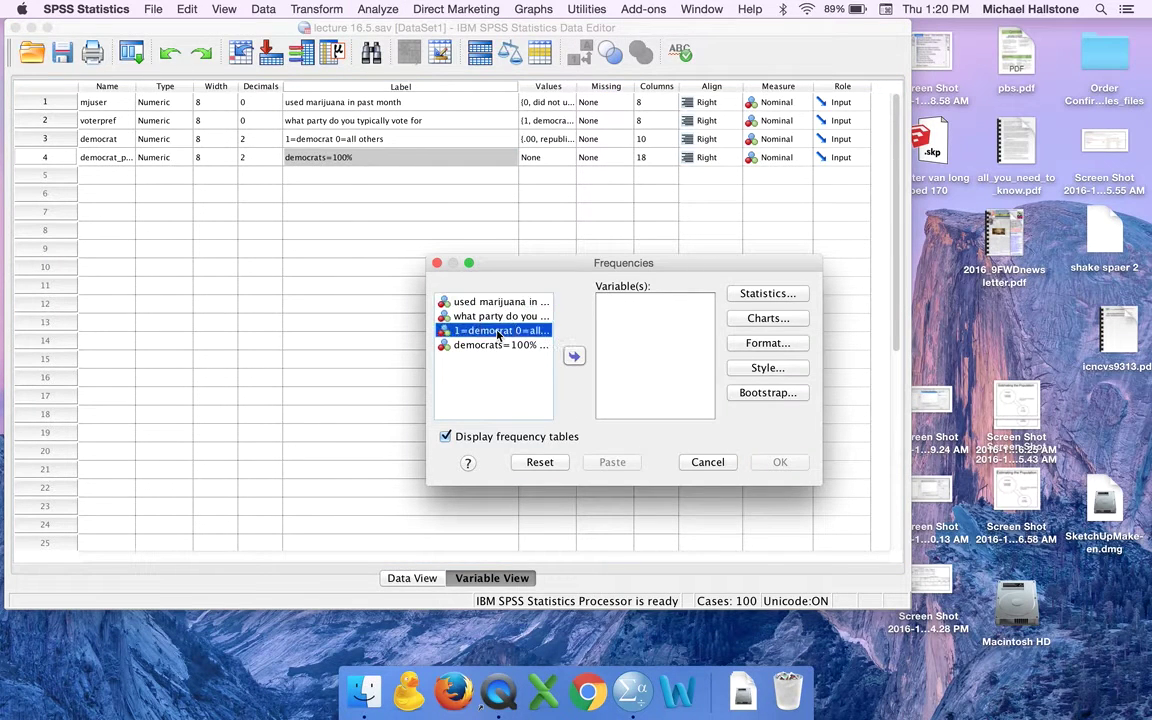
double_click(498, 332)
left_click(498, 330)
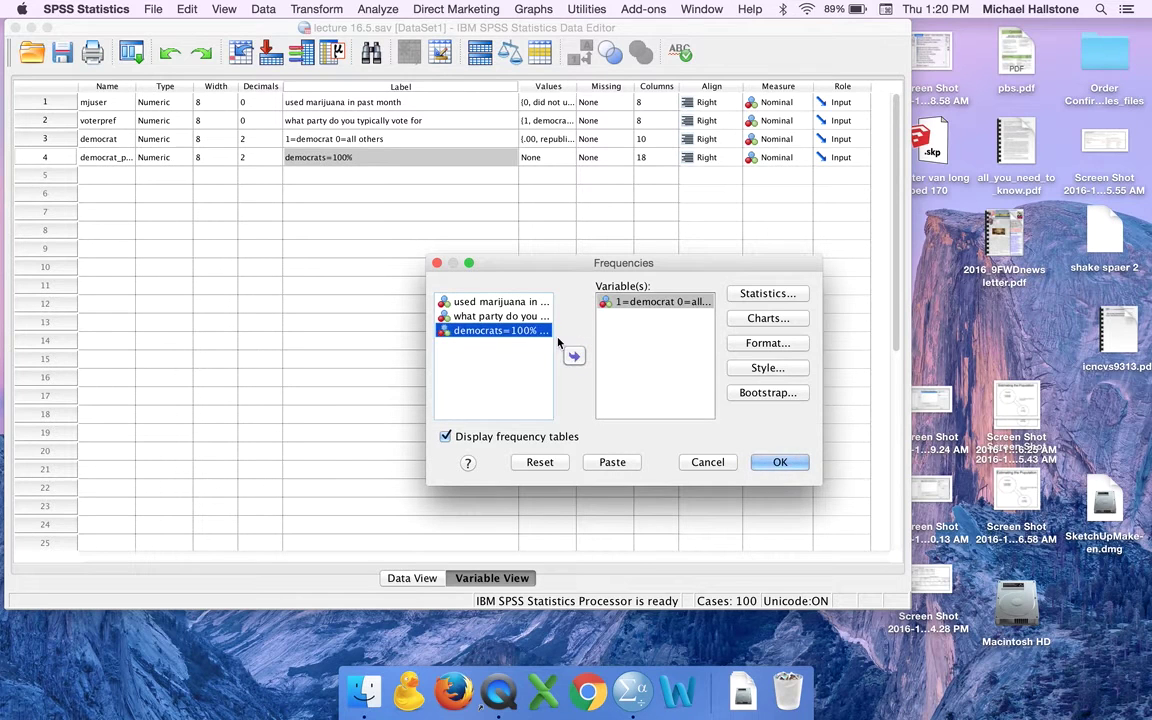
left_click(575, 357)
left_click(778, 461)
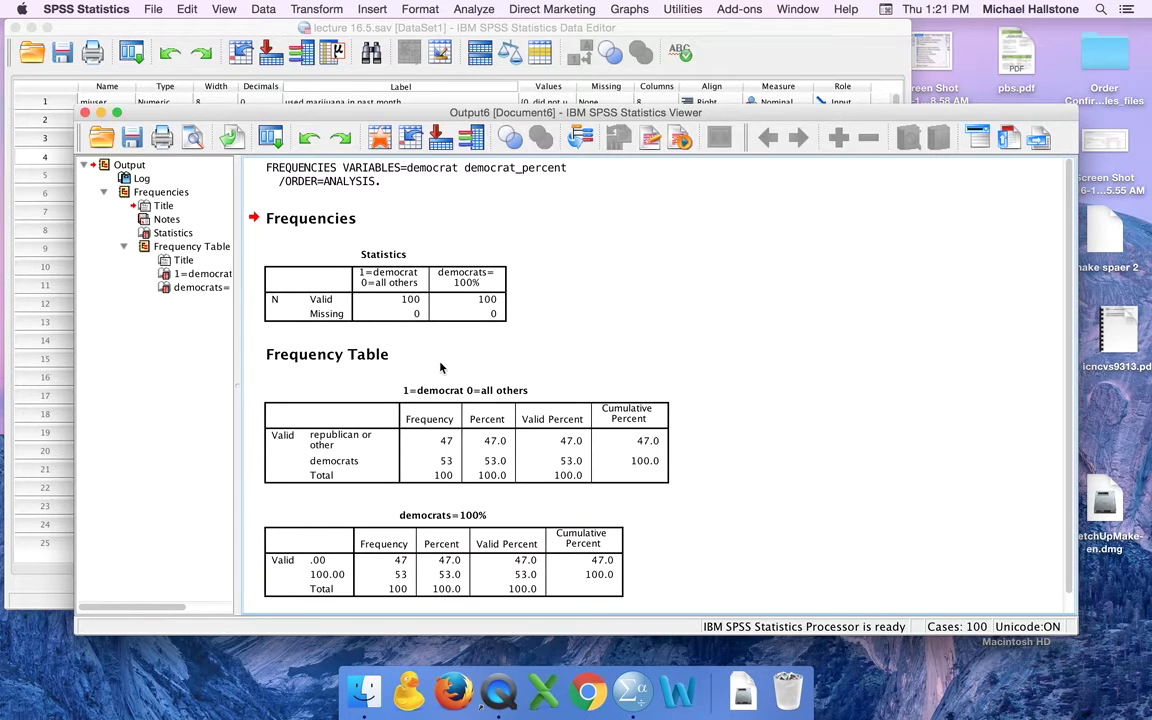
Step: Label democrat_percent's values .00 as 'republicans and others' and 100 as 'democrat'
left_click(186, 30)
left_click(540, 157)
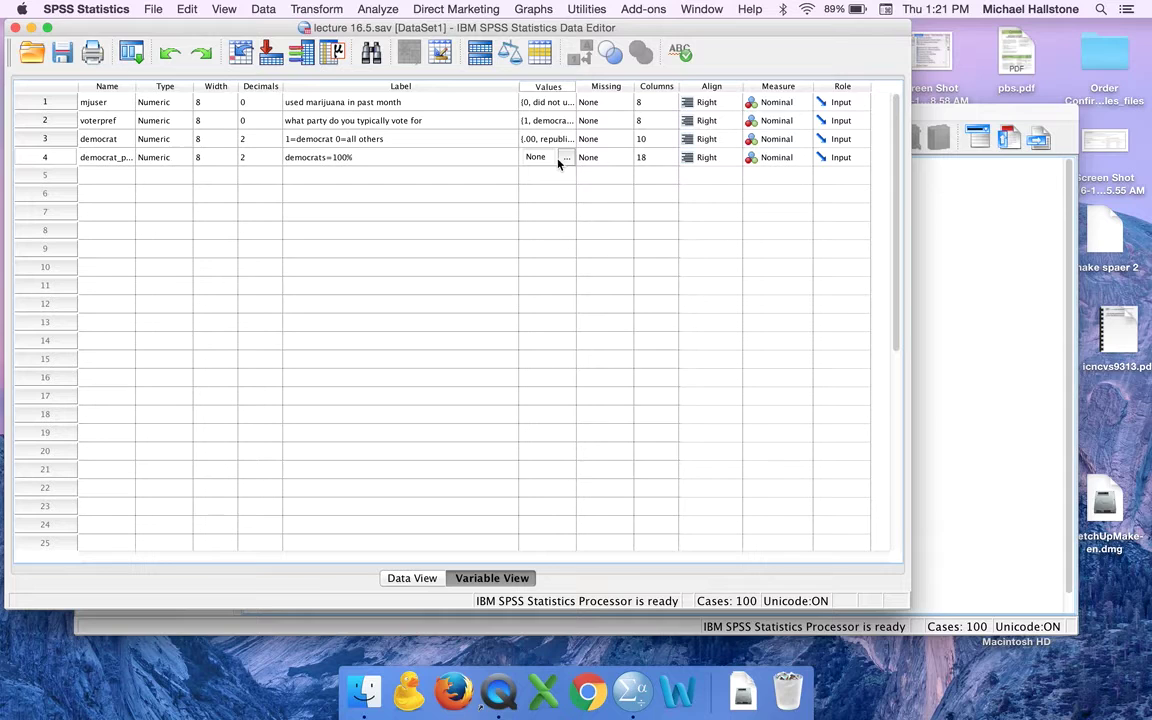
left_click(569, 157)
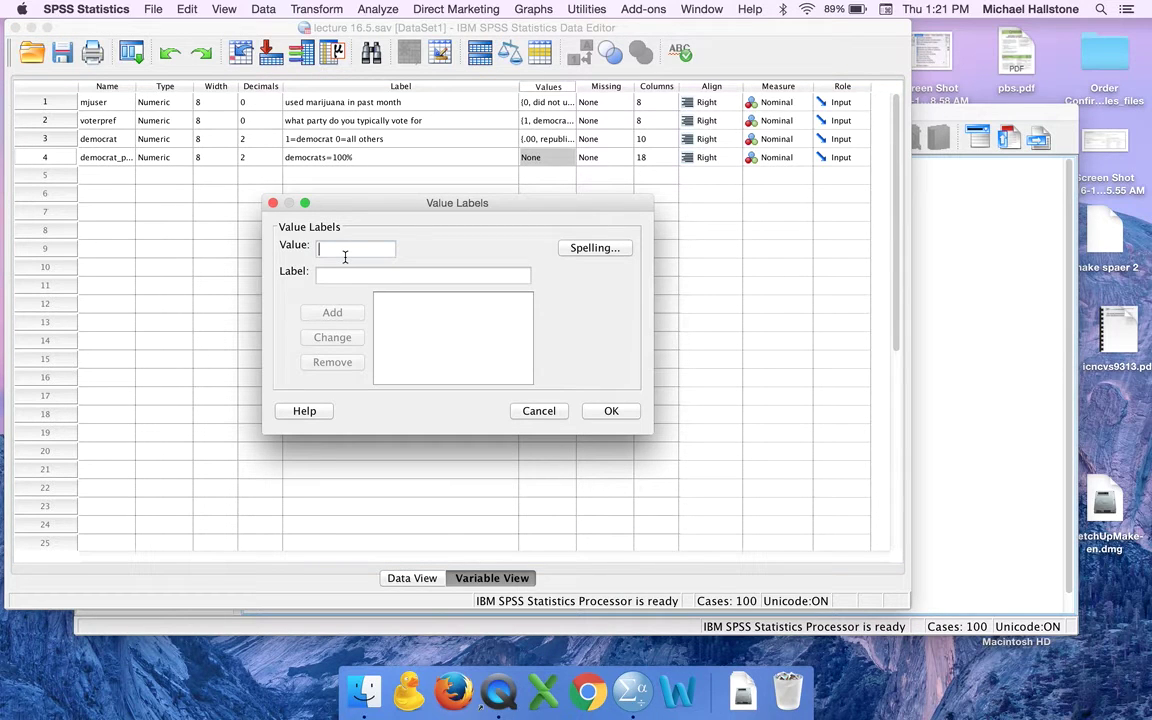
type("republicans and others")
left_click(331, 313)
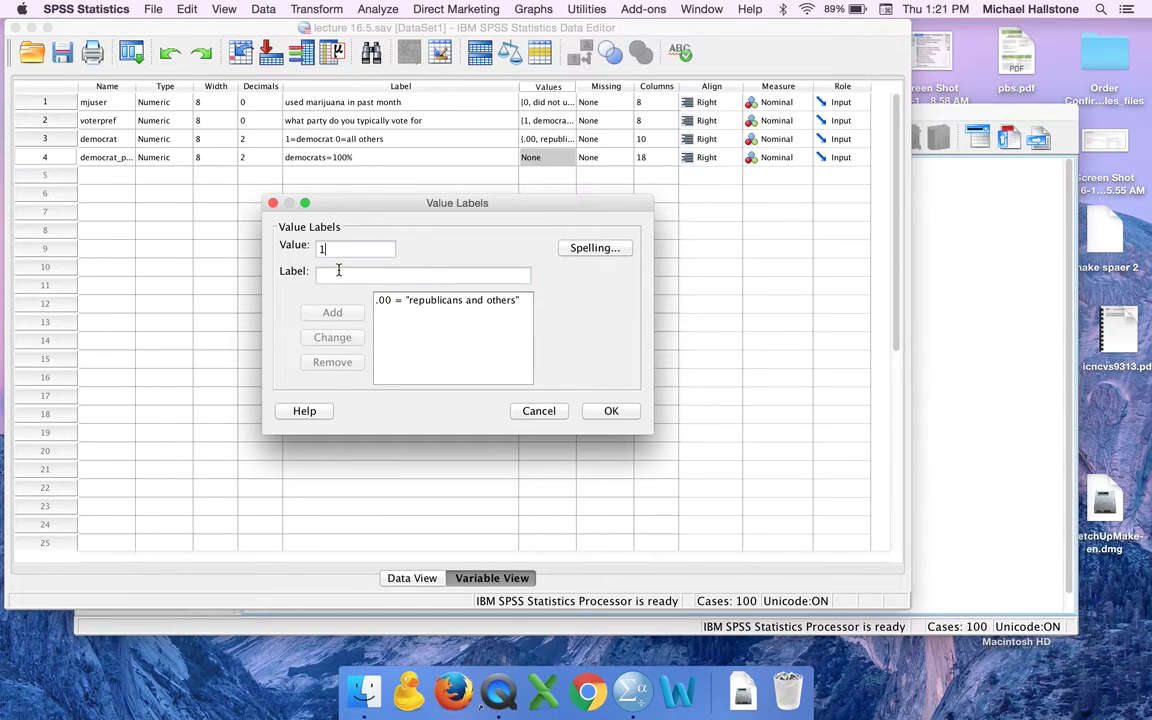
left_click(338, 272)
type("democ")
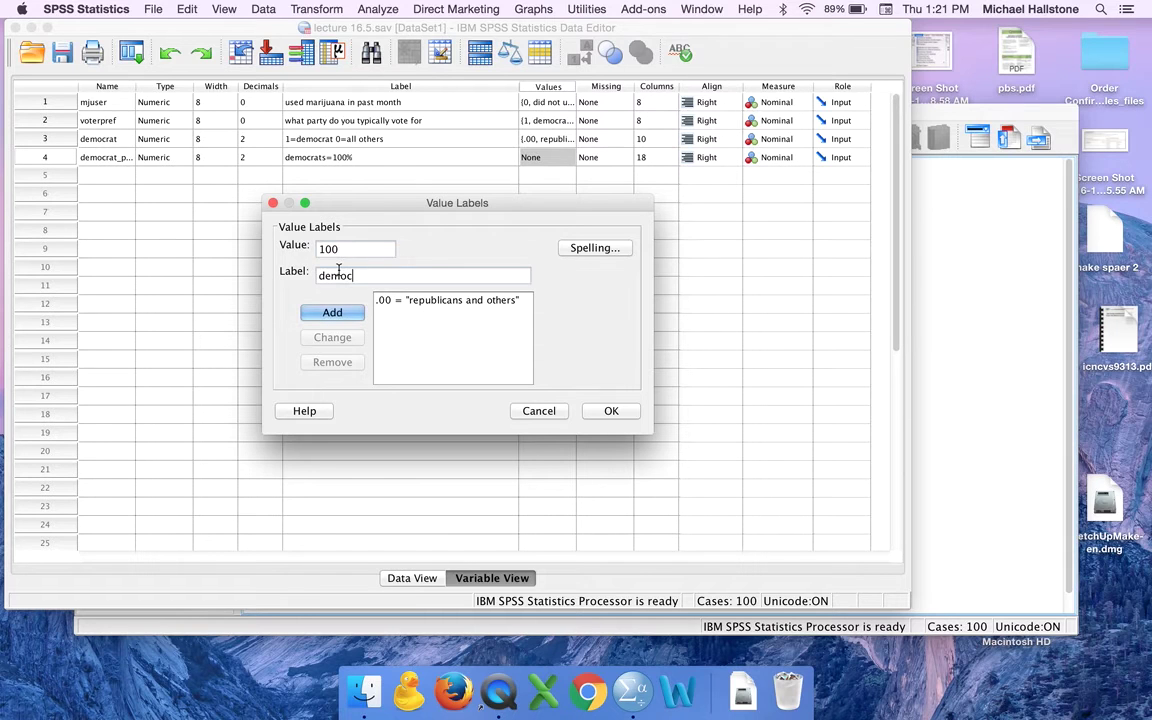
type("rat")
left_click(336, 314)
left_click(611, 411)
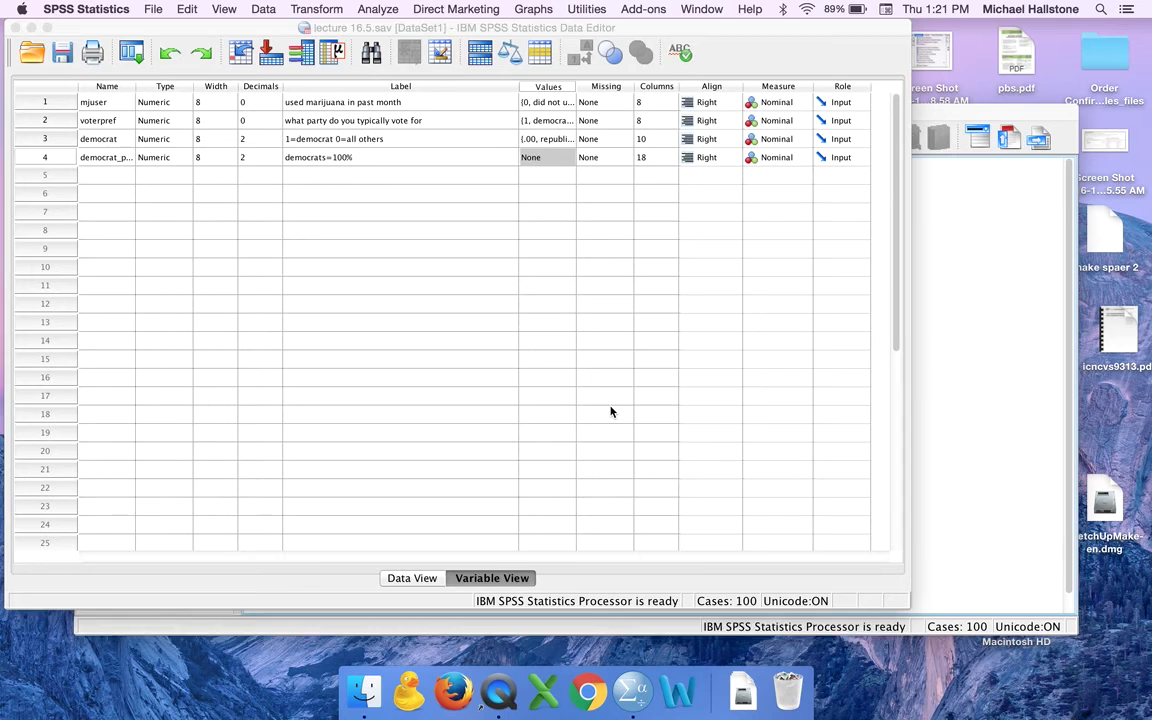
Step: Rerun Frequencies for democrat and democrat_percent
left_click(372, 9)
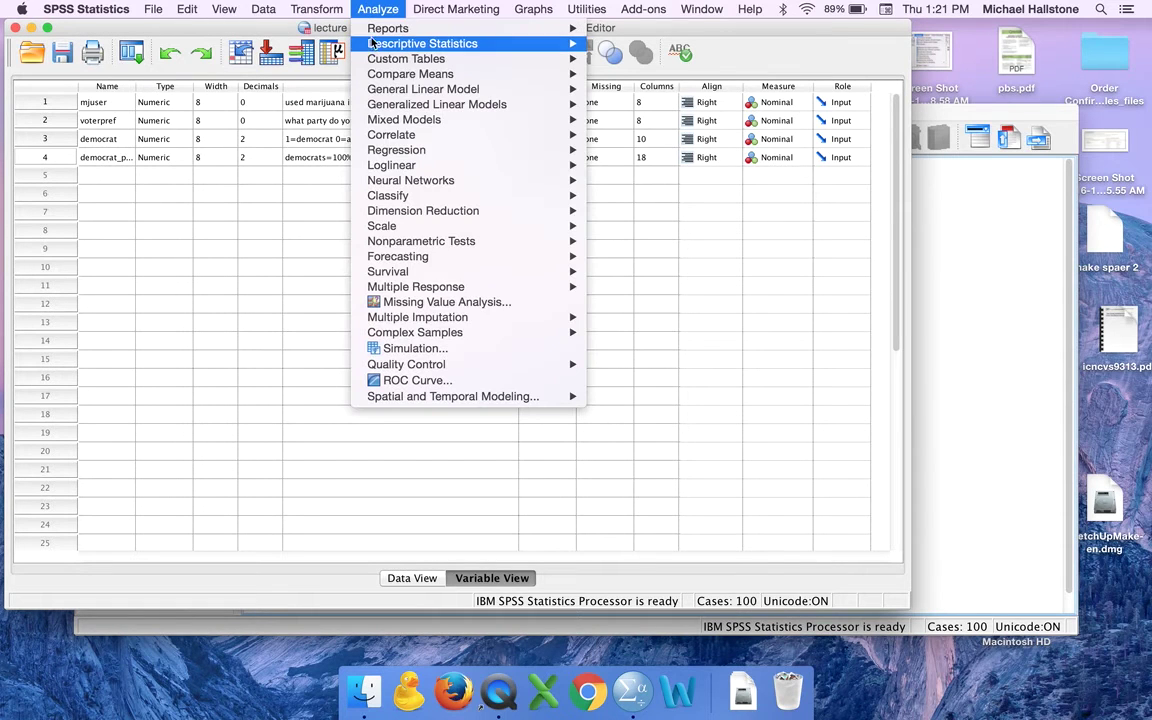
mouse_move(429, 41)
left_click(668, 50)
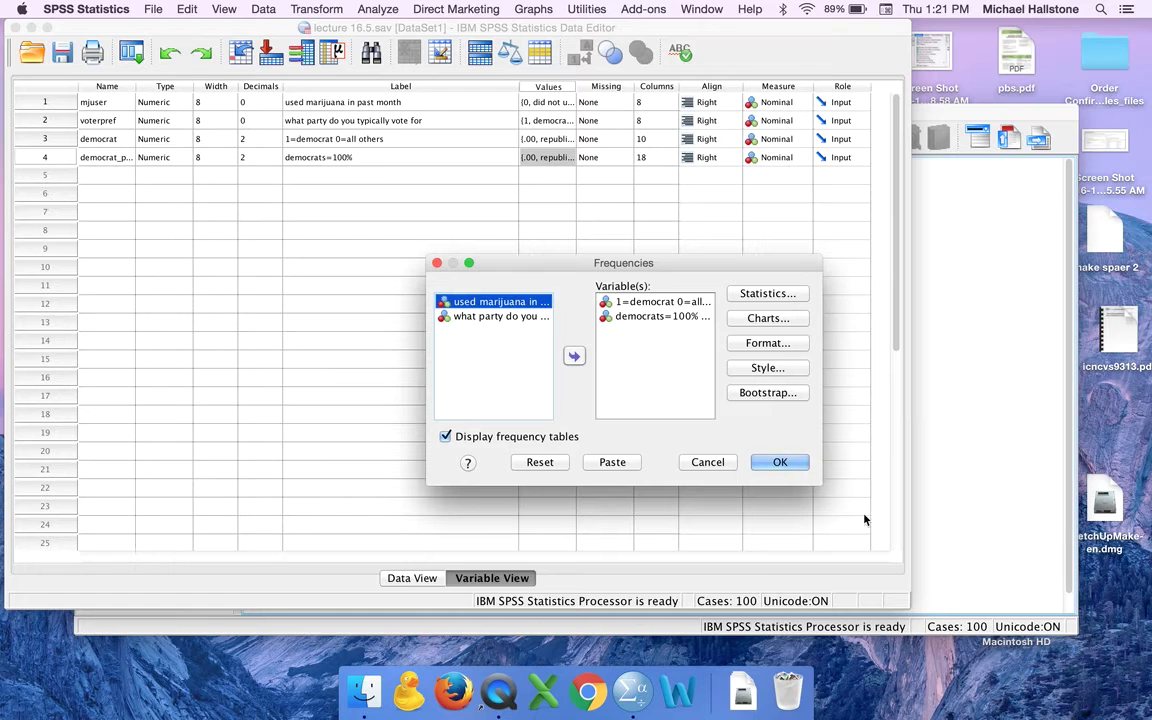
left_click(783, 463)
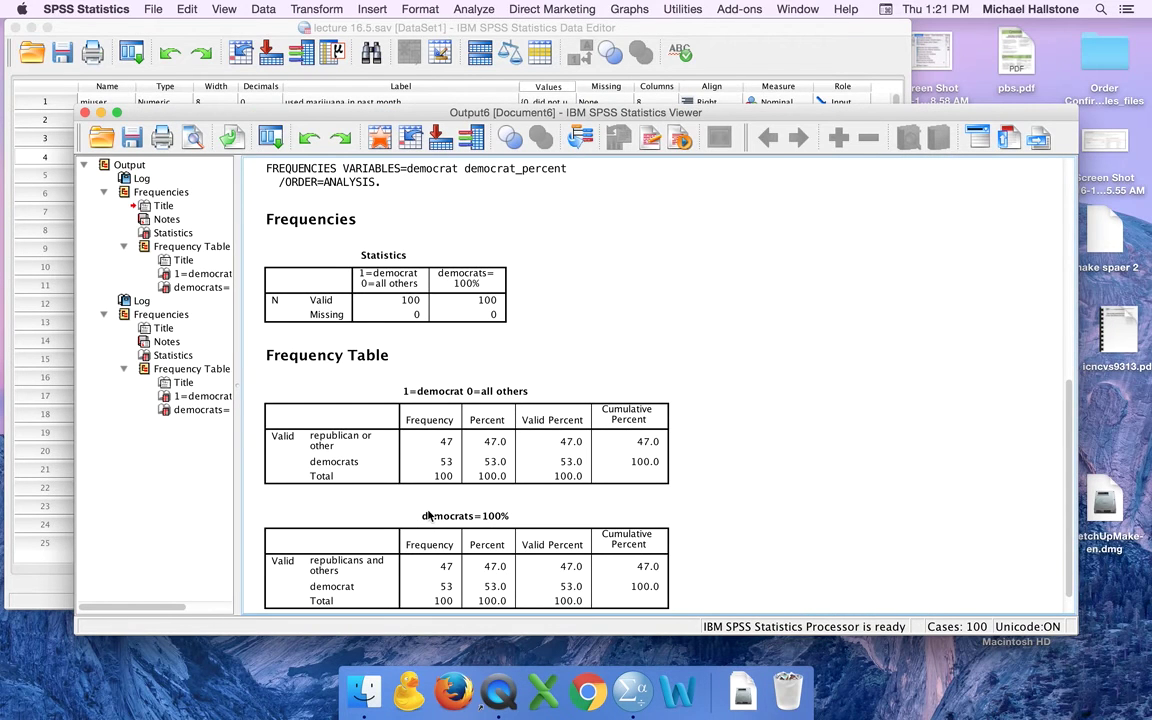
Step: Compare the earlier democrat and democrats=100% frequency tables in the output
left_click(434, 515)
left_click(433, 449)
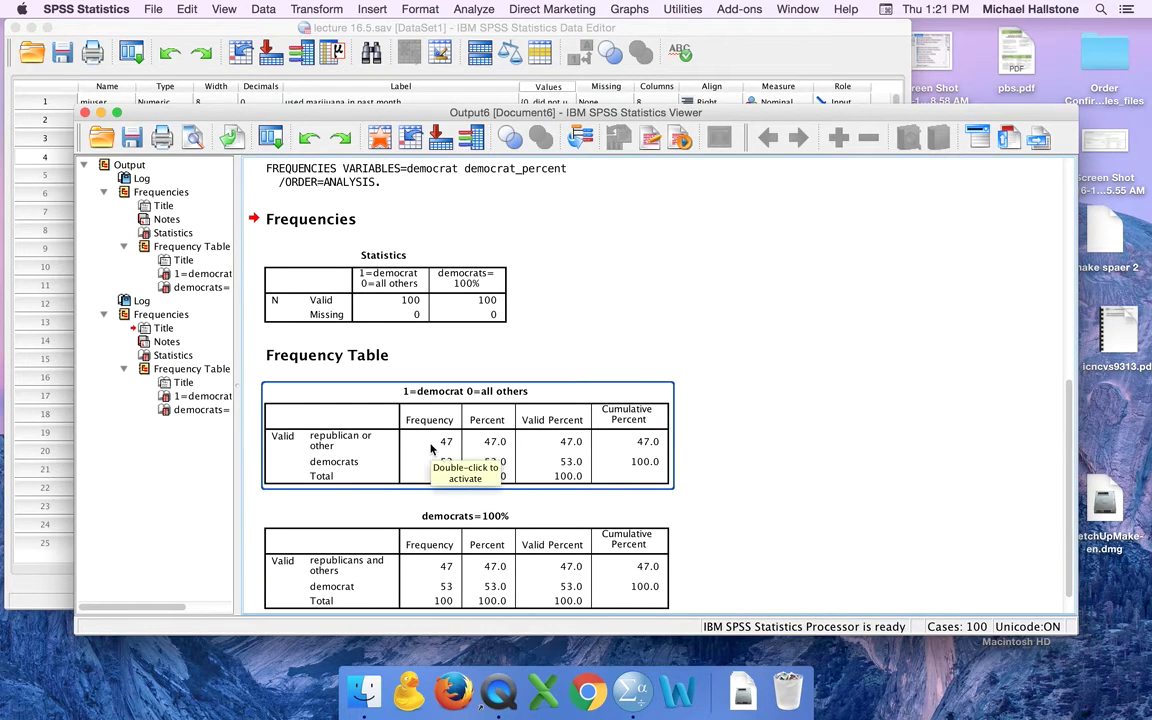
scroll(433, 445, "up", 6)
left_click(403, 350)
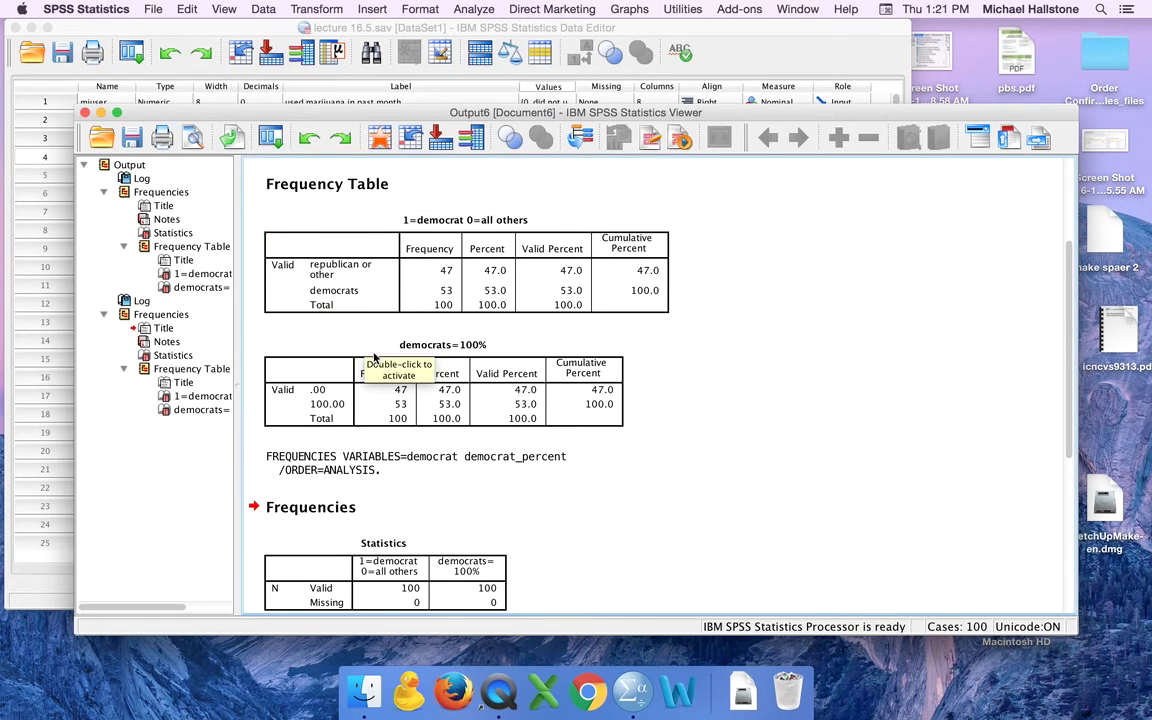
left_click(391, 295)
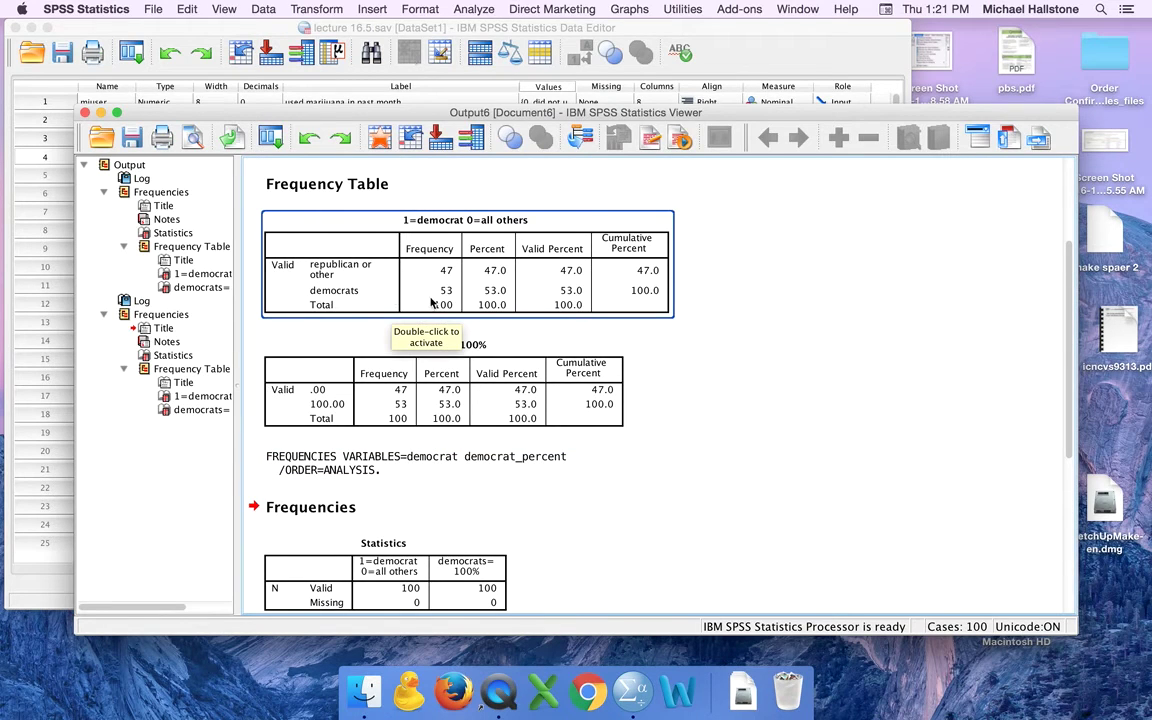
left_click(360, 366)
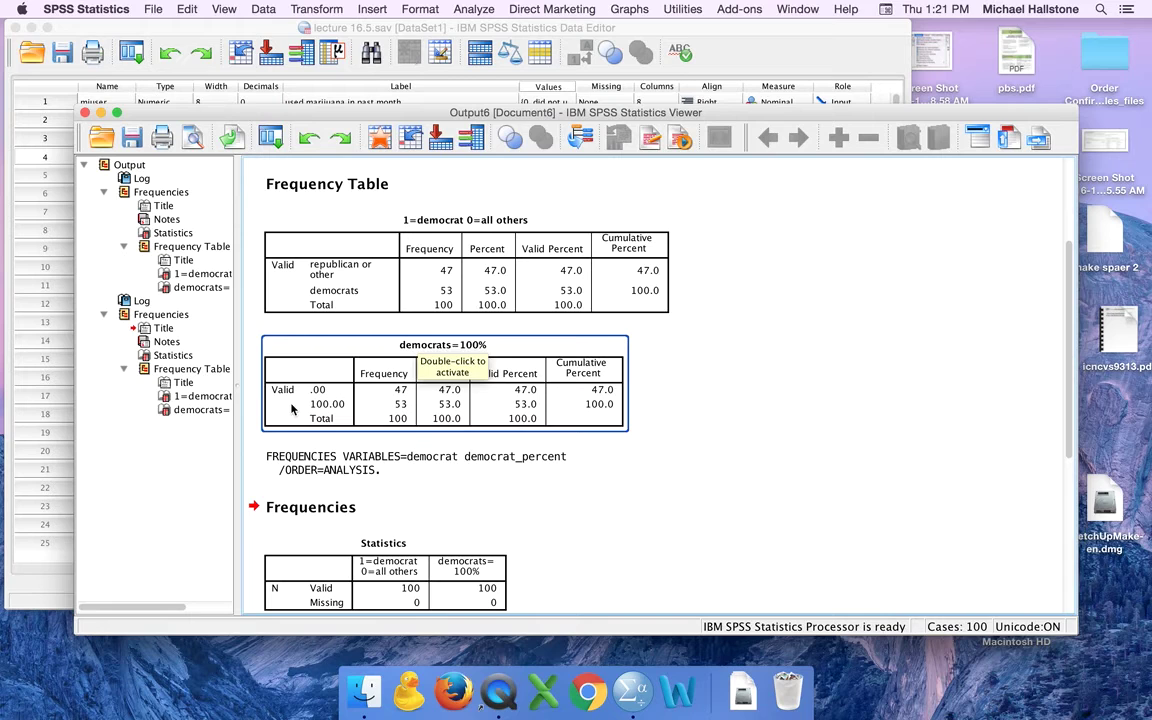
left_click(399, 334)
left_click(405, 449)
Step: Inspect the new democrats=100% table: republicans and others 47, democrat 53
scroll(405, 449, "down", 10)
left_click(400, 440)
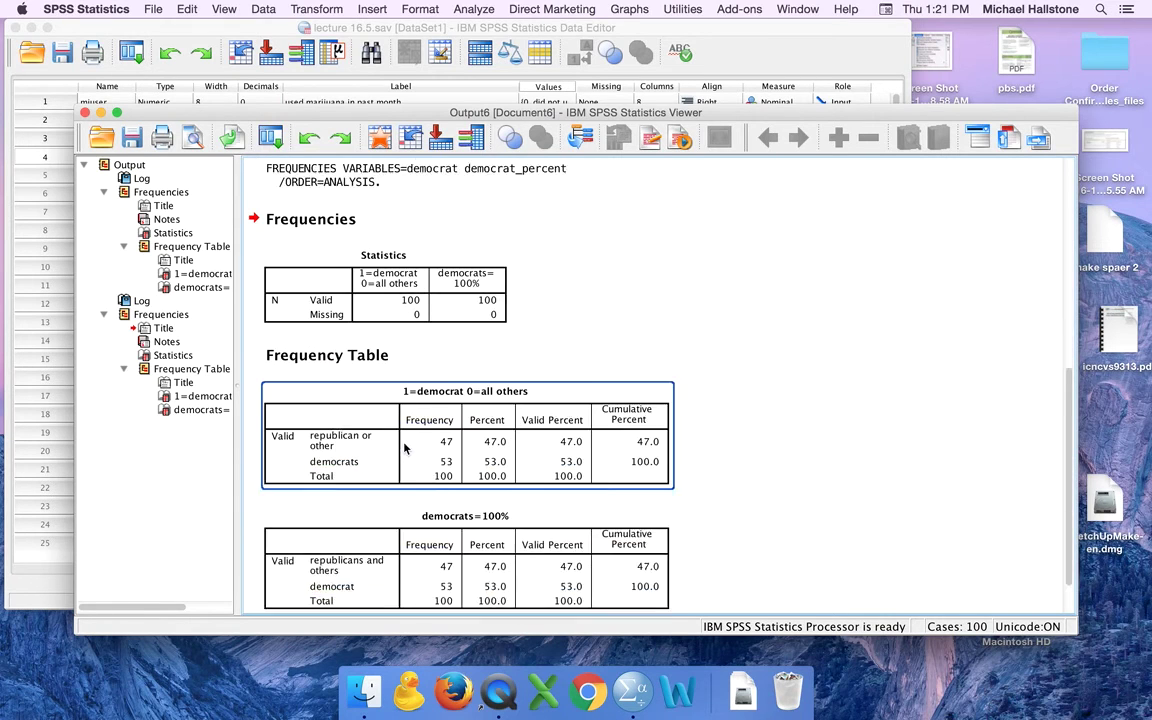
left_click(330, 558)
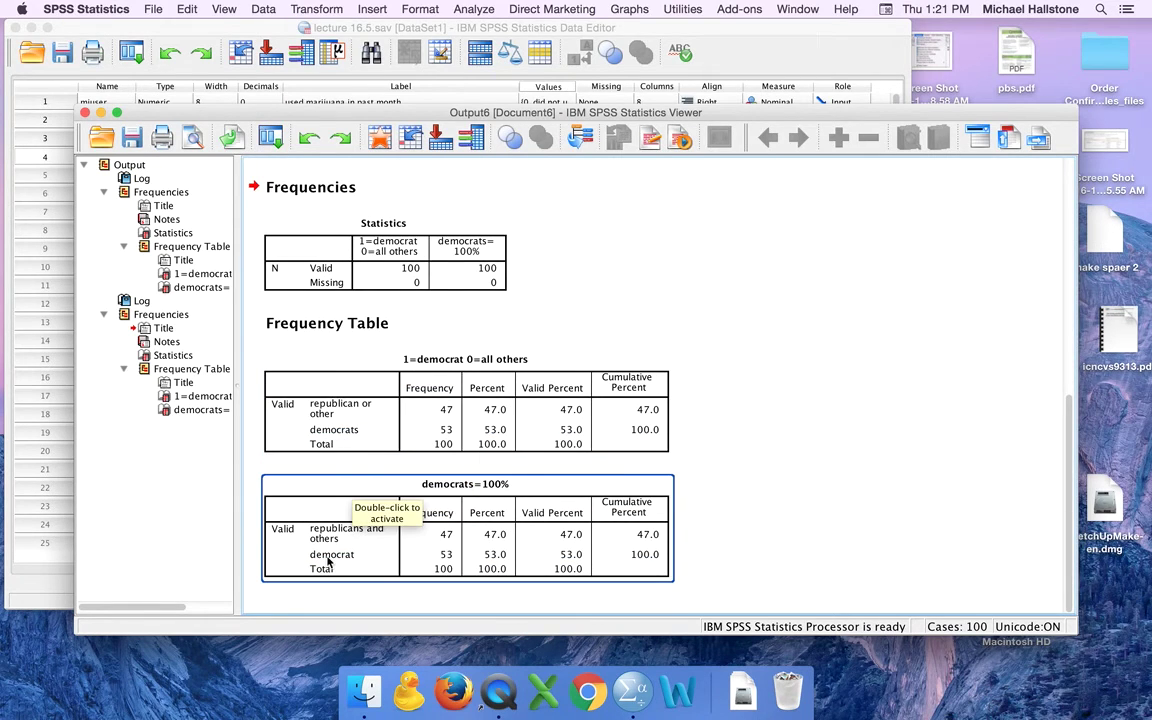
left_click(365, 435)
left_click(393, 497)
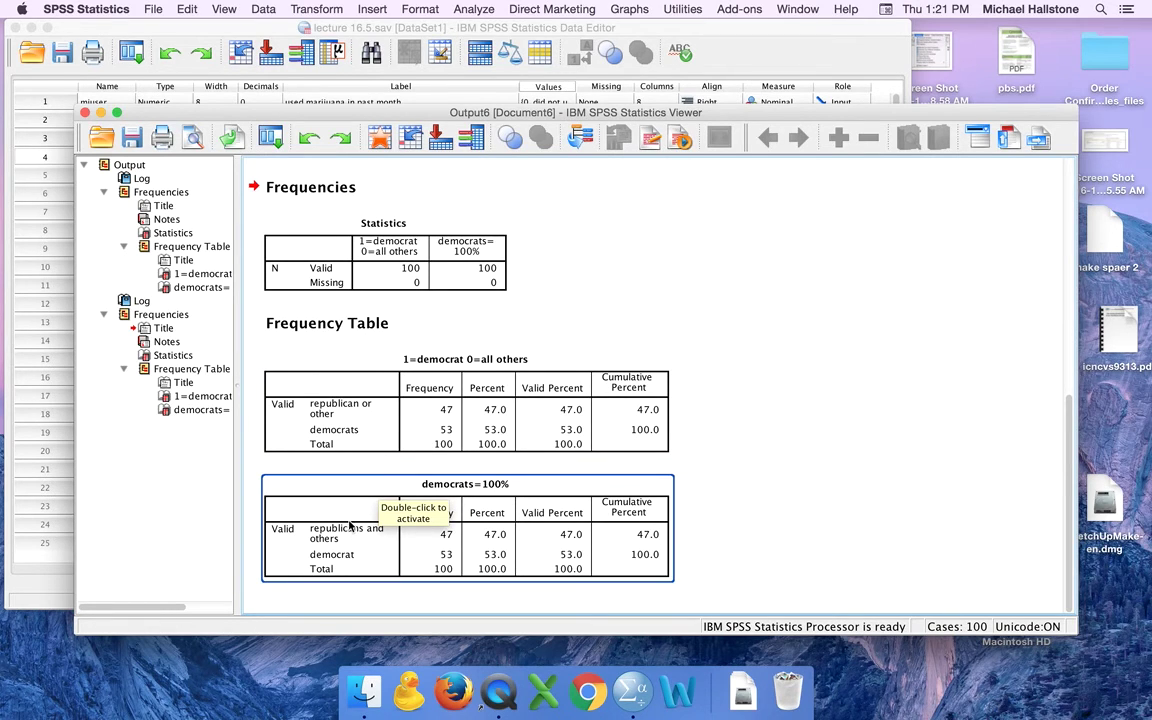
scroll(360, 450, "up", 5)
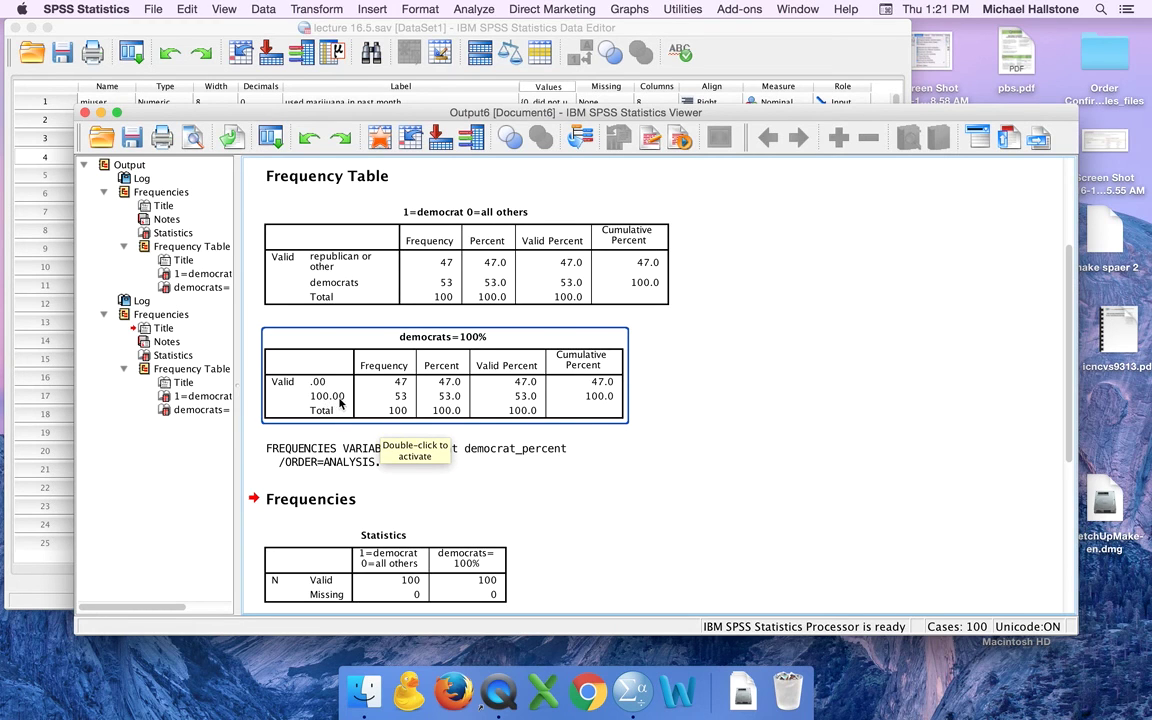
scroll(347, 404, "down", 5)
scroll(348, 420, "down", 2)
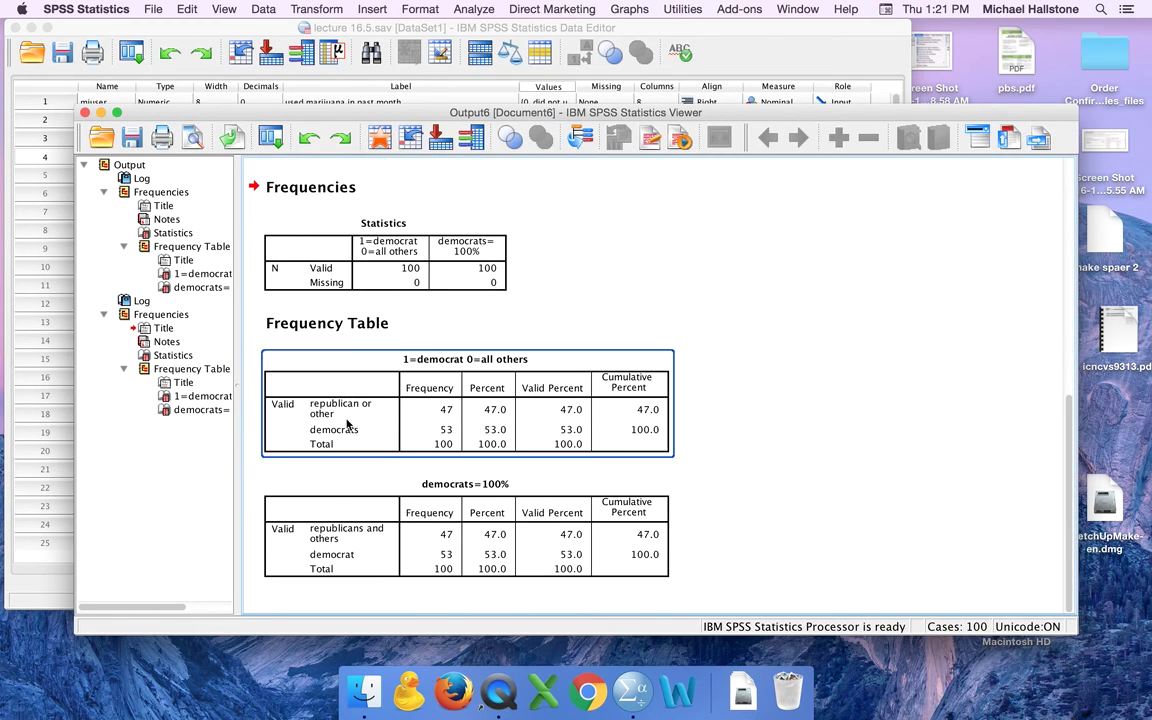
left_click(347, 558)
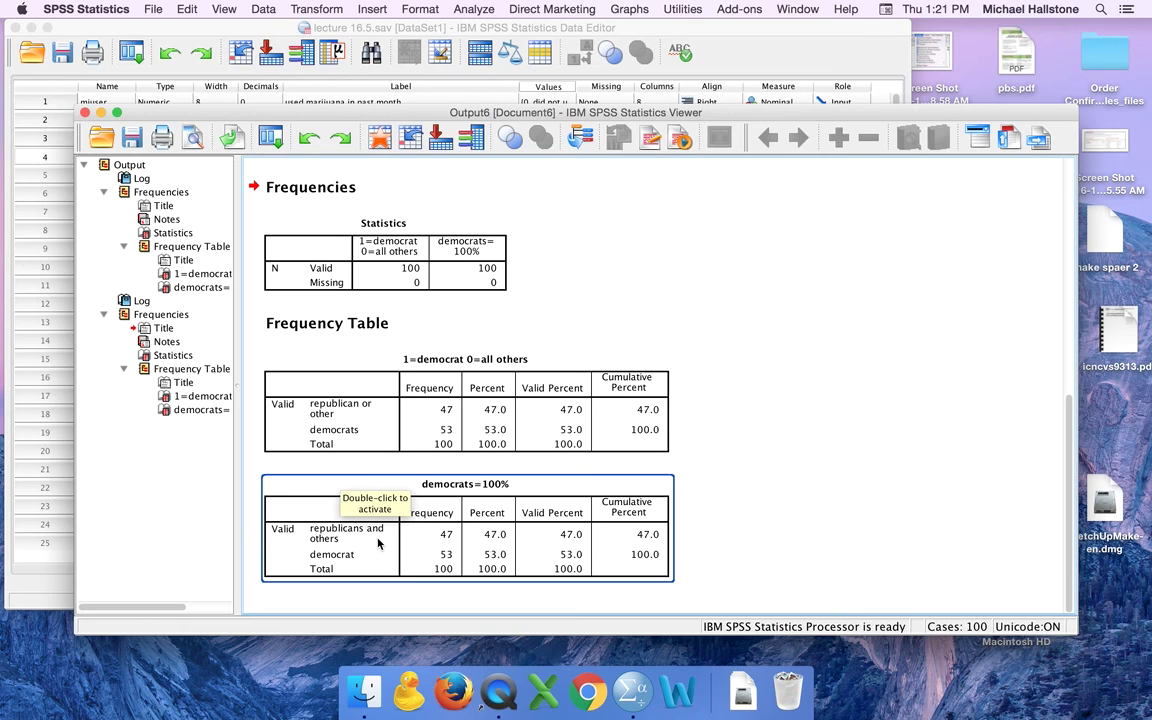